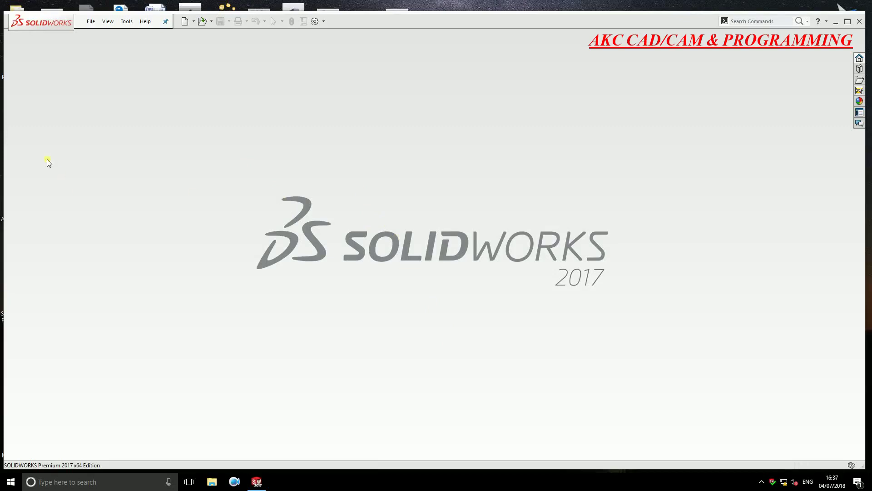
Create a new blank part document, Part1
{"action": "left_click", "coordinate": [88, 23]}
{"action": "left_click", "coordinate": [108, 33]}
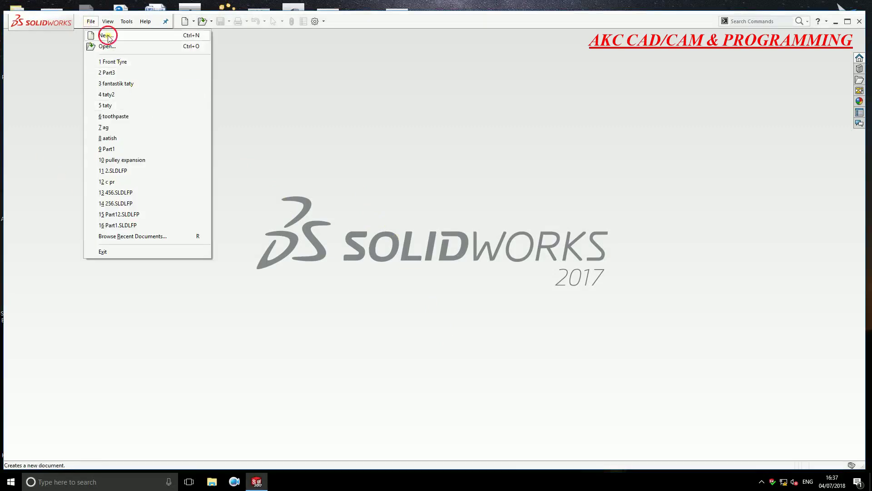
{"action": "left_click", "coordinate": [256, 146]}
{"action": "double_click", "coordinate": [256, 145]}
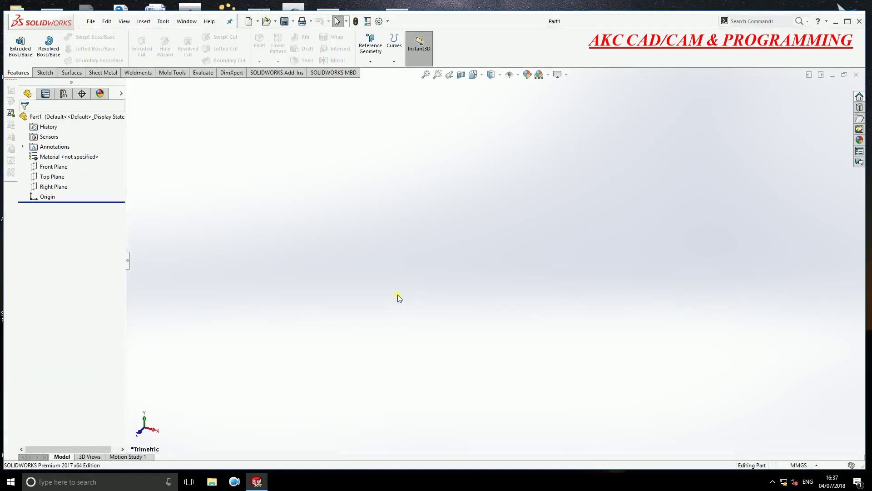
Start a new line sketch on the Front Plane
{"action": "left_click", "coordinate": [54, 167]}
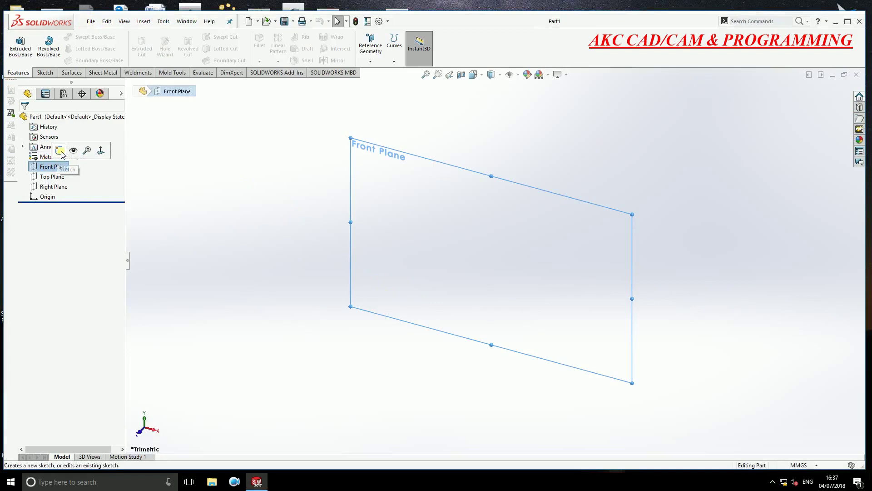
{"action": "left_click", "coordinate": [61, 152]}
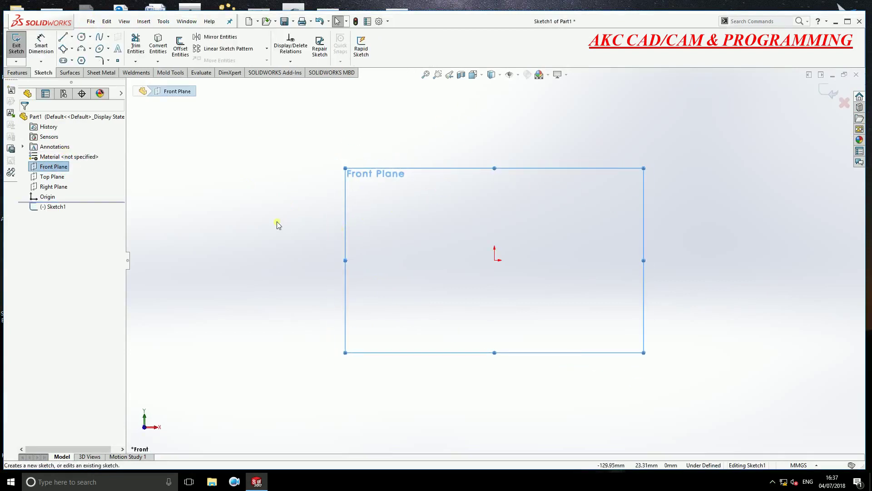
{"action": "left_click", "coordinate": [63, 37]}
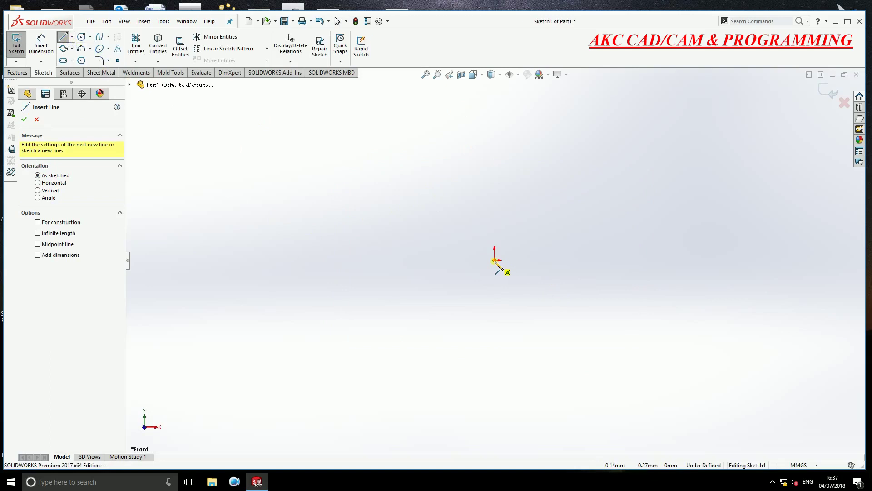
Draw a closed six-line L-shaped profile beginning and ending at the origin
{"action": "left_click", "coordinate": [495, 261]}
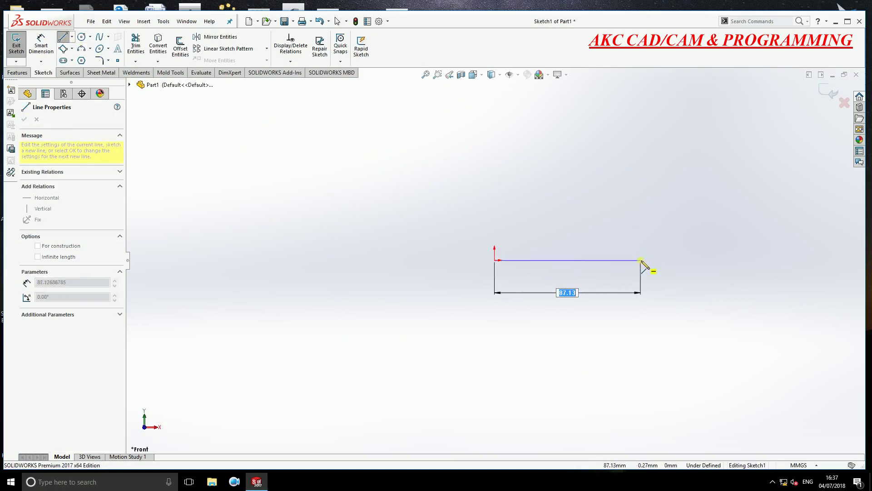
{"action": "left_click", "coordinate": [641, 261]}
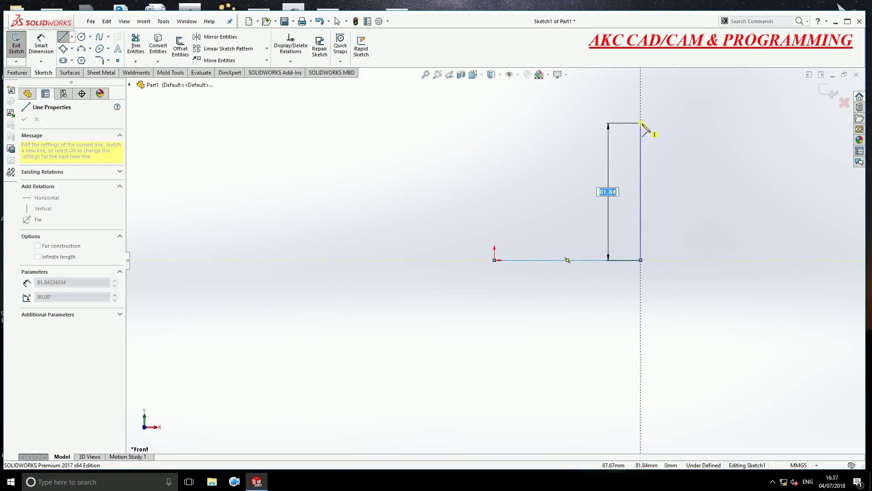
{"action": "left_click", "coordinate": [640, 125]}
{"action": "left_click", "coordinate": [671, 125]}
{"action": "left_click", "coordinate": [670, 284]}
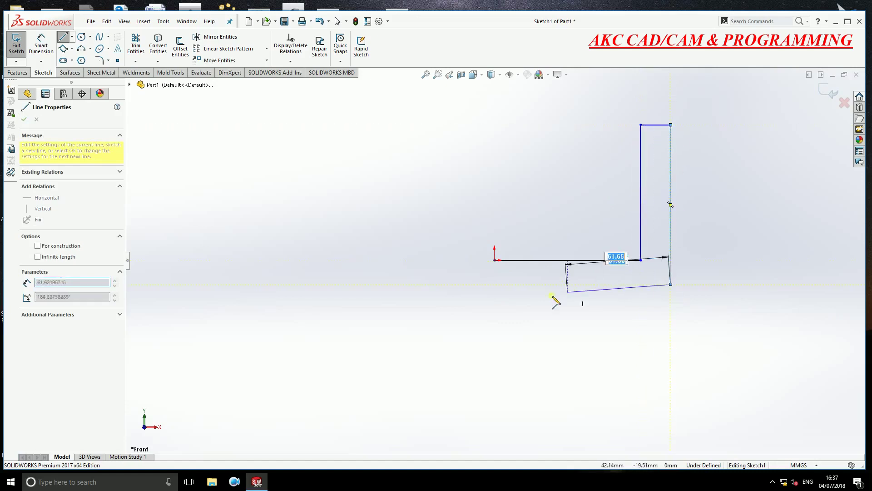
{"action": "left_click", "coordinate": [494, 284]}
{"action": "left_click", "coordinate": [495, 260]}
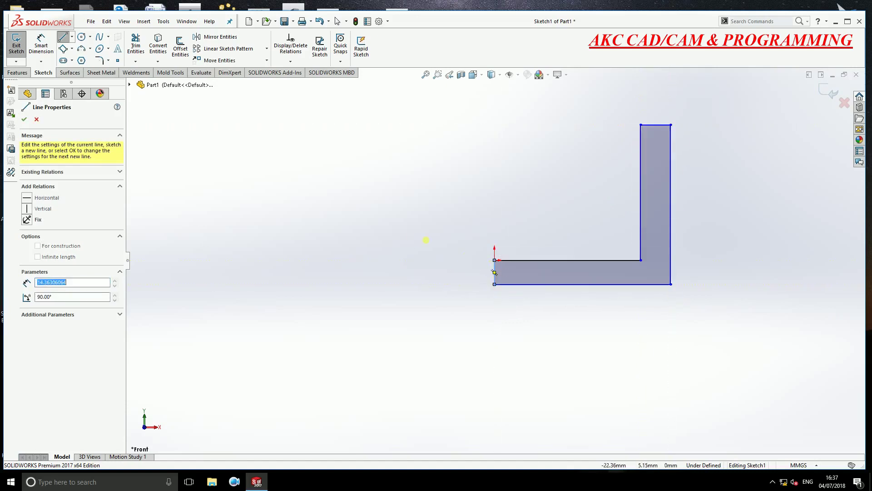
{"action": "left_click", "coordinate": [23, 120]}
{"action": "left_click", "coordinate": [41, 45]}
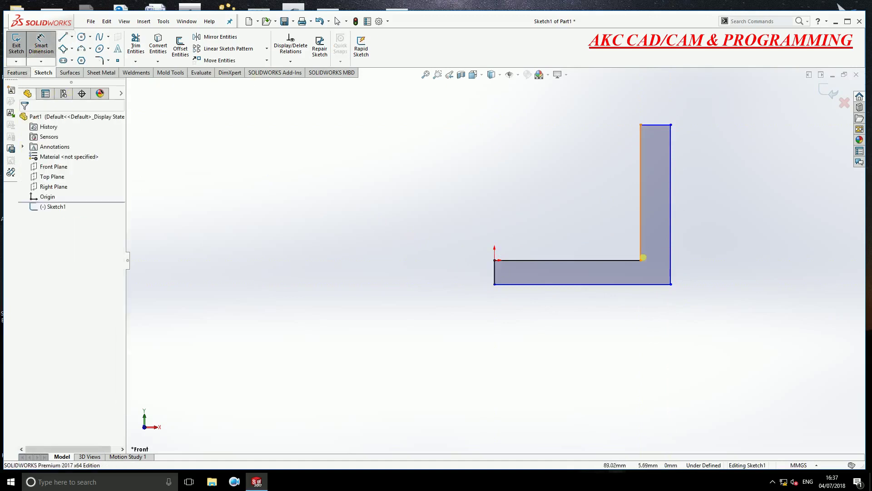
Dimension the base length to 57 and the overall height to 72
{"action": "left_click", "coordinate": [580, 284]}
{"action": "left_click", "coordinate": [607, 341]}
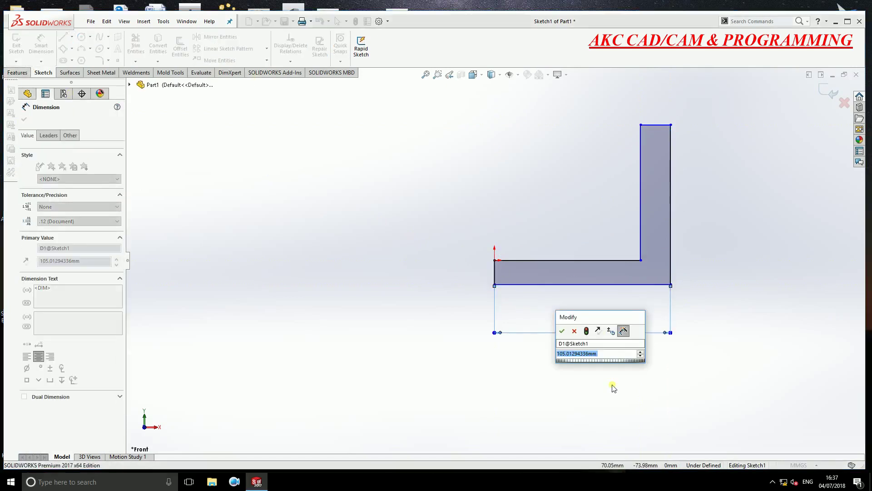
{"action": "type", "text": "57"}
{"action": "key", "text": "Return"}
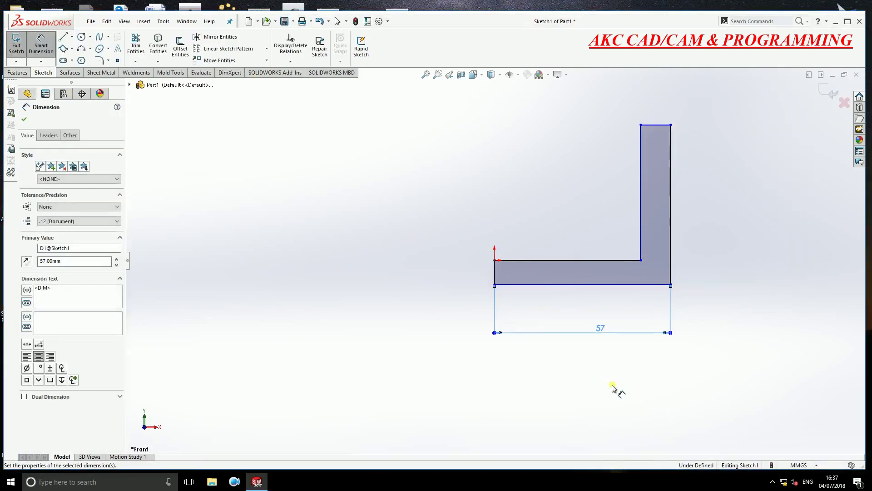
{"action": "left_click", "coordinate": [672, 194]}
{"action": "left_click", "coordinate": [718, 218]}
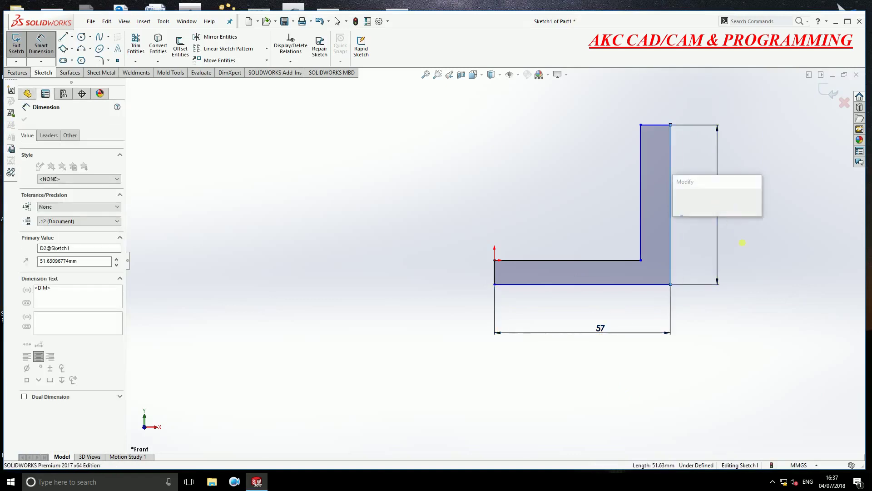
{"action": "type", "text": "72"}
{"action": "key", "text": "Return"}
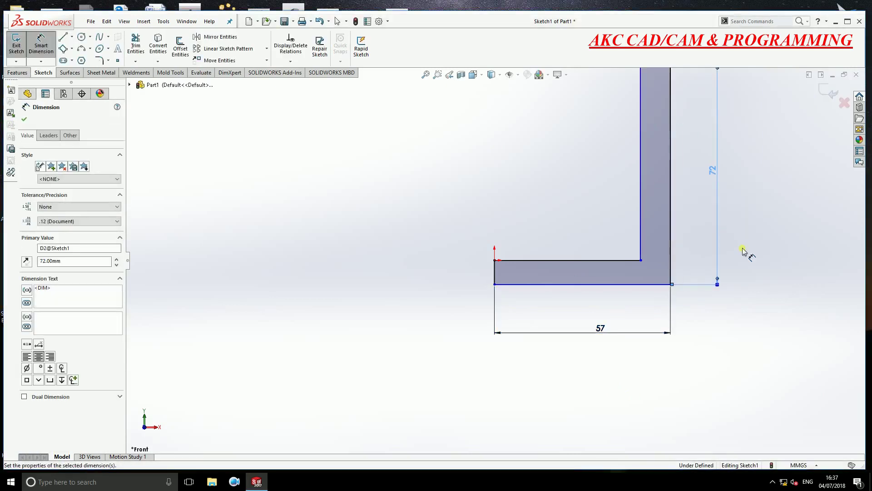
Set base and upright thicknesses to 12 each, then exit the sketch
{"action": "left_click", "coordinate": [608, 260]}
{"action": "left_click", "coordinate": [604, 285]}
{"action": "type", "text": "12"}
{"action": "key", "text": "Return"}
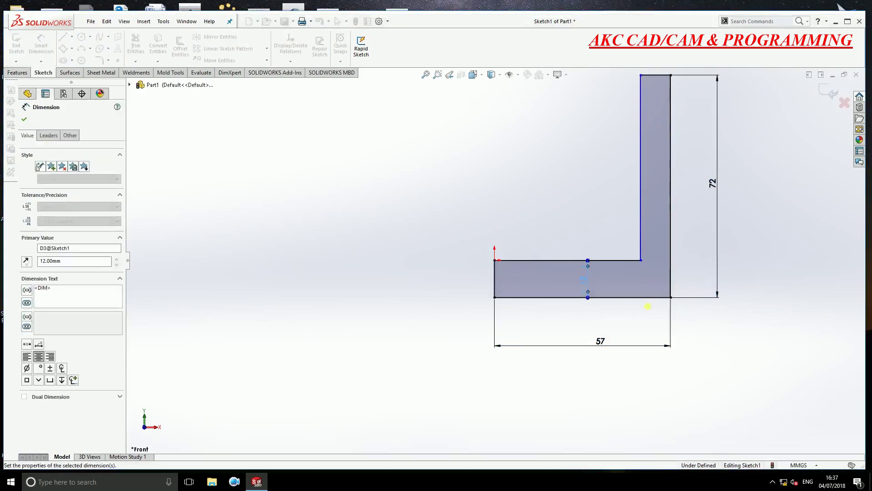
{"action": "left_click", "coordinate": [641, 221]}
{"action": "left_click", "coordinate": [670, 227]}
{"action": "type", "text": "12"}
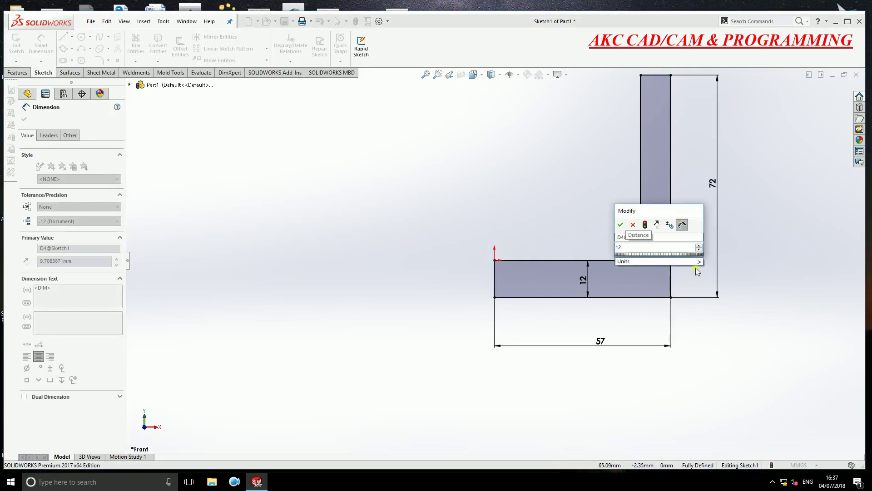
{"action": "key", "text": "Return"}
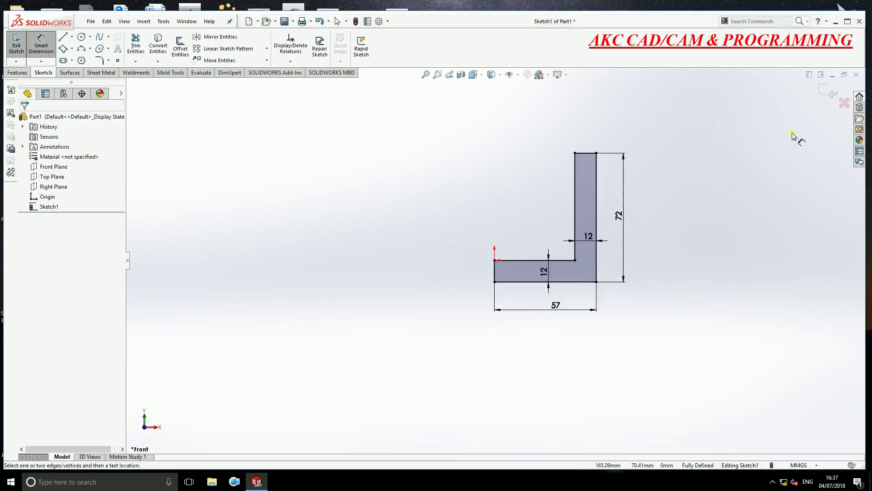
{"action": "left_click", "coordinate": [831, 92]}
Extrude the L profile as a reversed blind boss 110 mm deep
{"action": "middle_click_drag", "start_coordinate": [466, 208], "coordinate": [432, 262]}
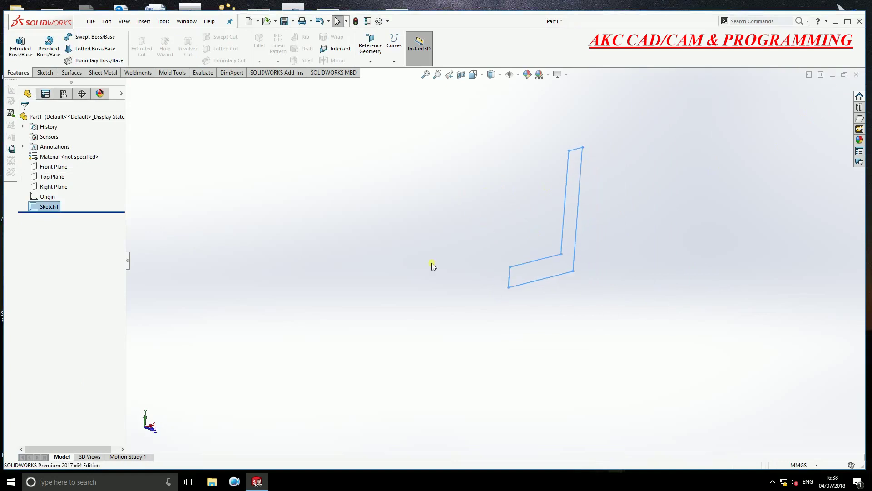
{"action": "left_click", "coordinate": [20, 46]}
{"action": "left_click", "coordinate": [547, 252]}
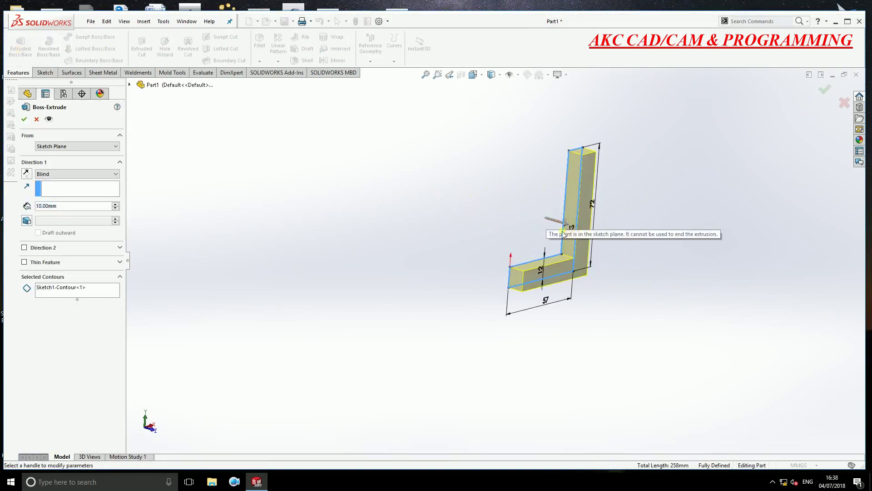
{"action": "left_click", "coordinate": [27, 174]}
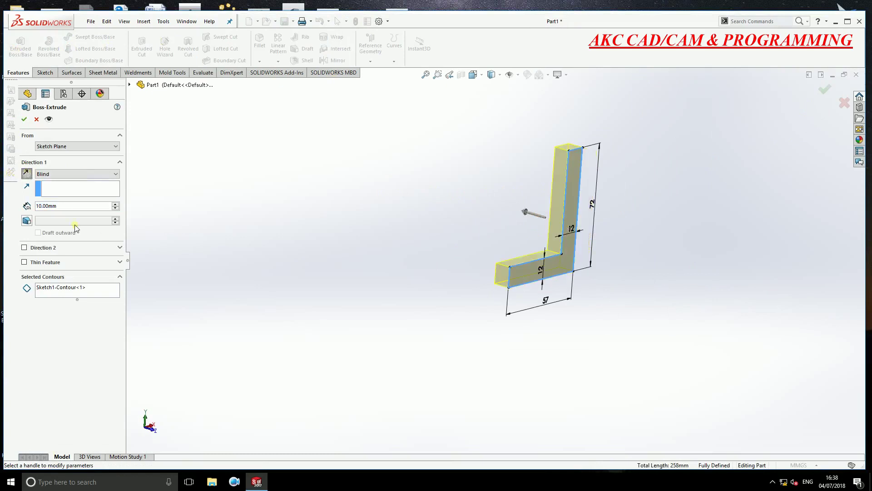
{"action": "double_click", "coordinate": [64, 209]}
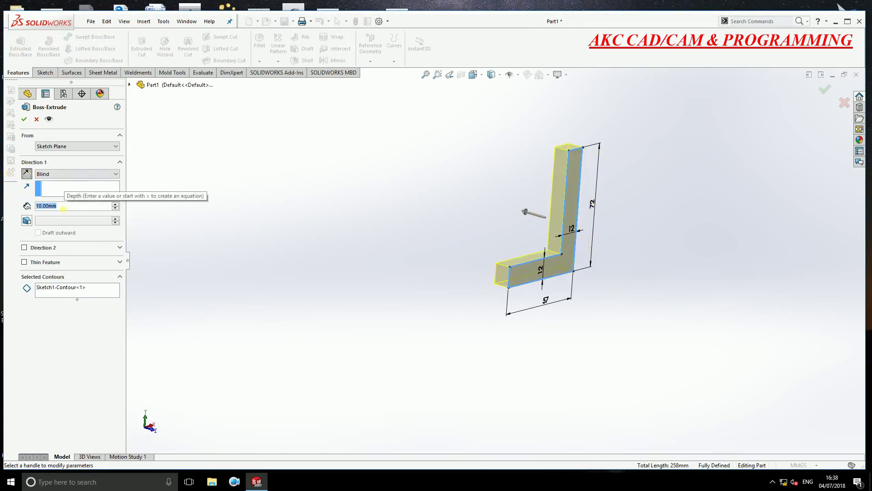
{"action": "type", "text": "1140"}
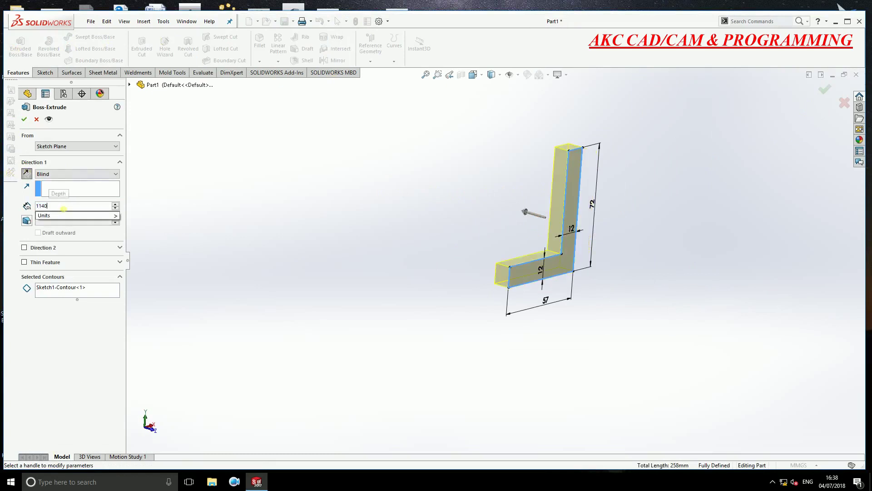
{"action": "key", "text": "BackSpace"}
{"action": "key", "text": "BackSpace"}
{"action": "type", "text": "0"}
{"action": "key", "text": "Return"}
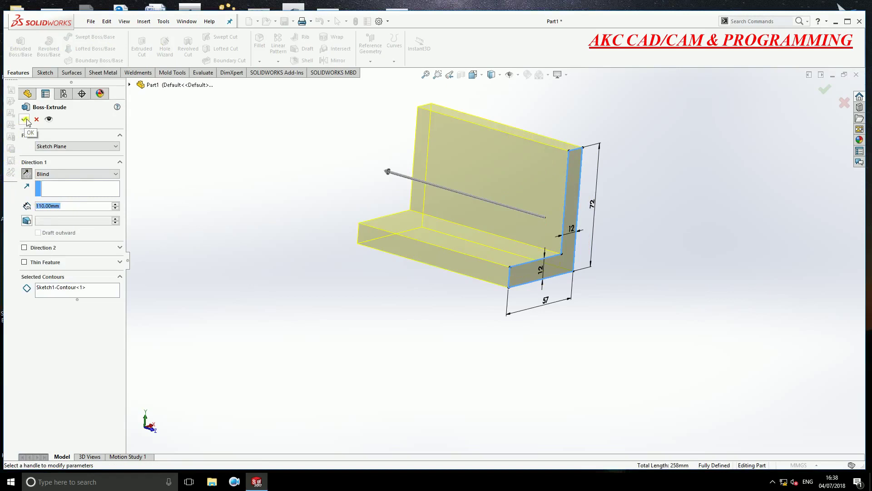
{"action": "left_click", "coordinate": [25, 120]}
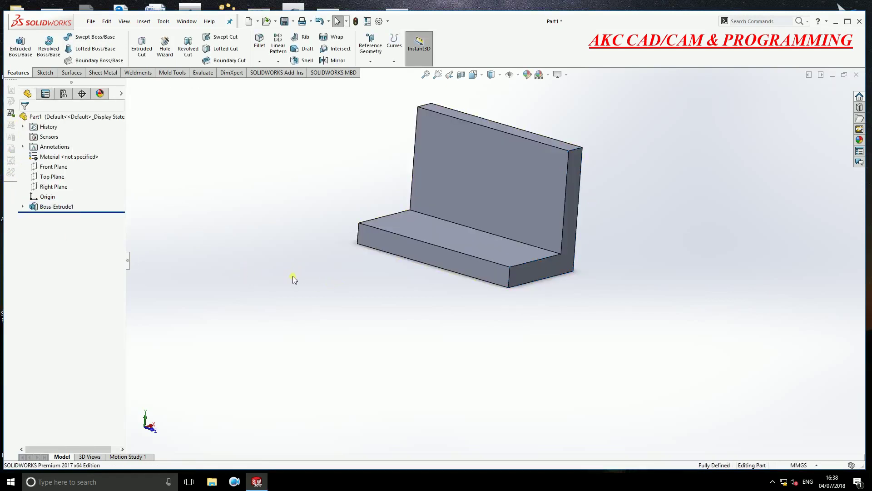
Start a sketch on the upright's front face, viewed Normal To
{"action": "mouse_move", "coordinate": [317, 290]}
{"action": "middle_mouse_down"}
{"action": "mouse_move", "coordinate": [296, 288]}
{"action": "mouse_move", "coordinate": [351, 289]}
{"action": "middle_mouse_up"}
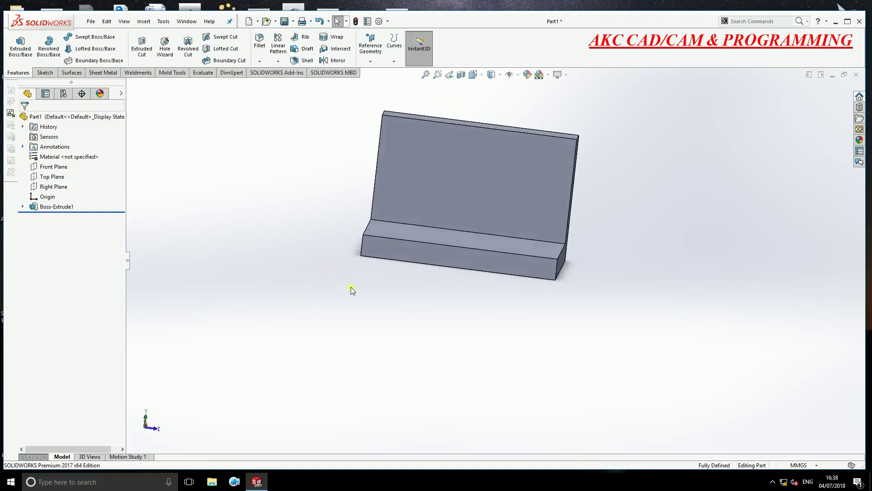
{"action": "left_click", "coordinate": [461, 167]}
{"action": "left_click", "coordinate": [21, 46]}
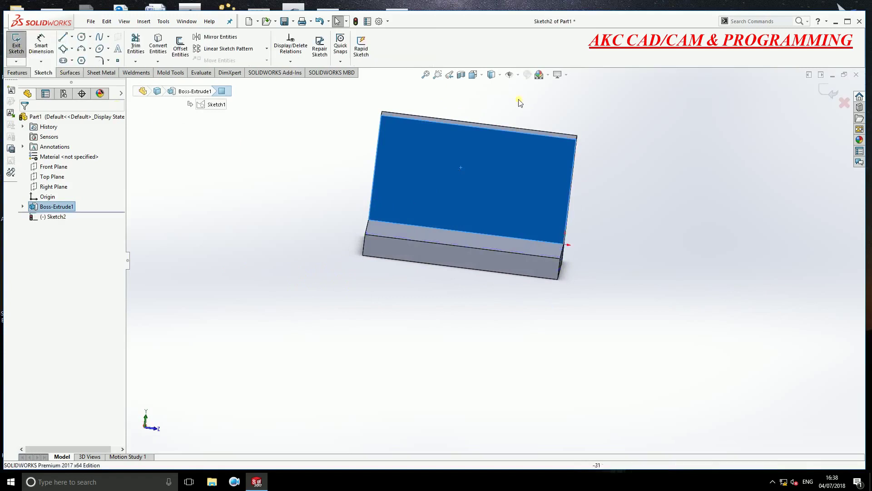
{"action": "left_click", "coordinate": [473, 75]}
{"action": "left_click", "coordinate": [526, 122]}
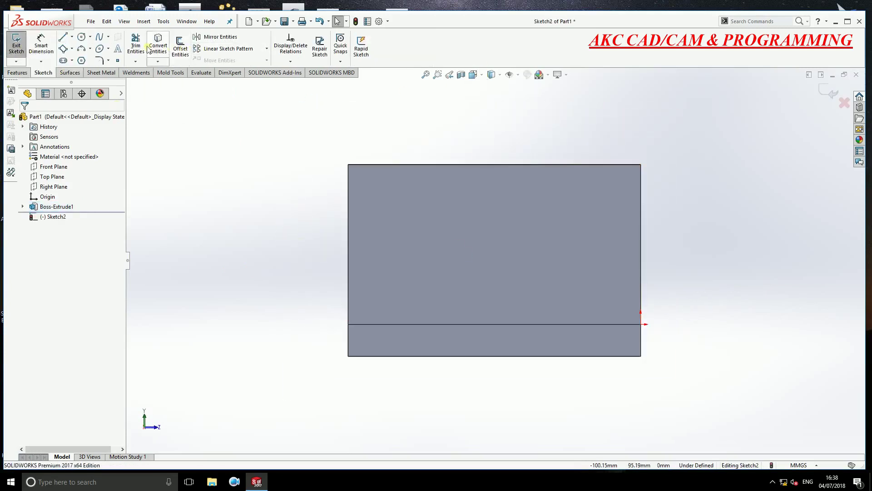
Draw a Ø30 mm circle centred on the face's top edge
{"action": "left_click", "coordinate": [81, 37]}
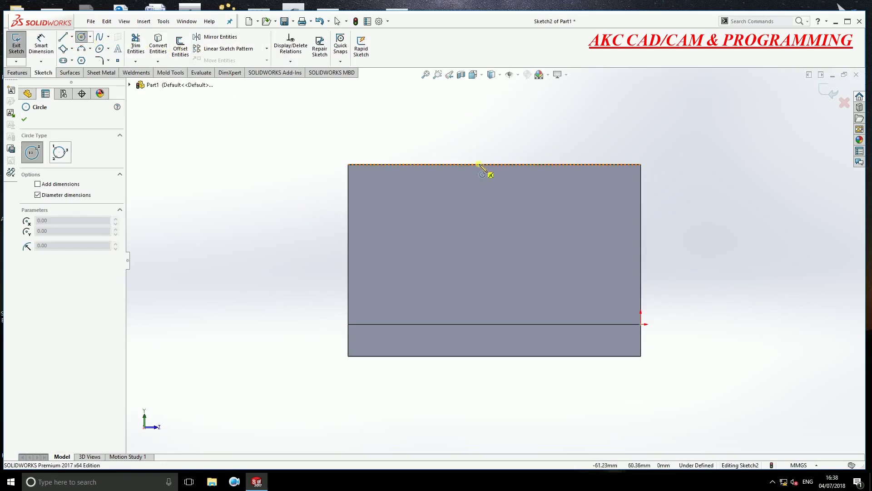
{"action": "left_click", "coordinate": [495, 164]}
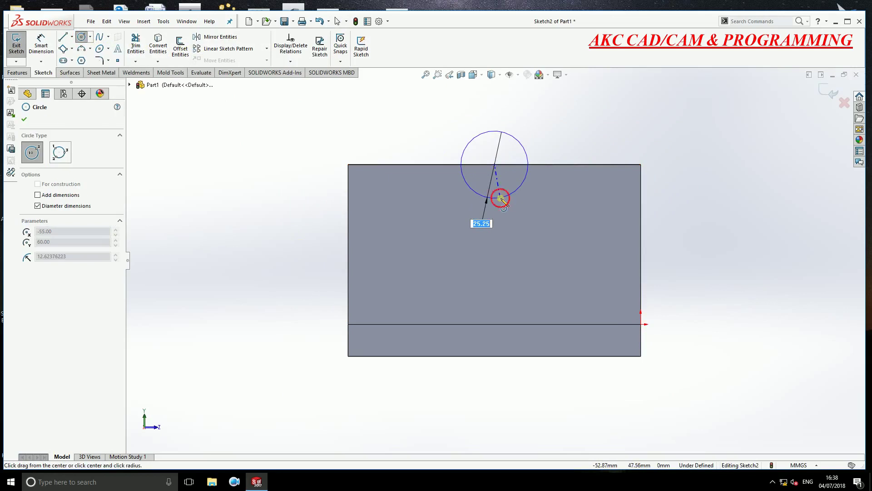
{"action": "left_click", "coordinate": [501, 199]}
{"action": "key", "text": "Escape"}
{"action": "left_click", "coordinate": [516, 142]}
{"action": "left_click", "coordinate": [563, 135]}
{"action": "type", "text": "30"}
{"action": "key", "text": "Return"}
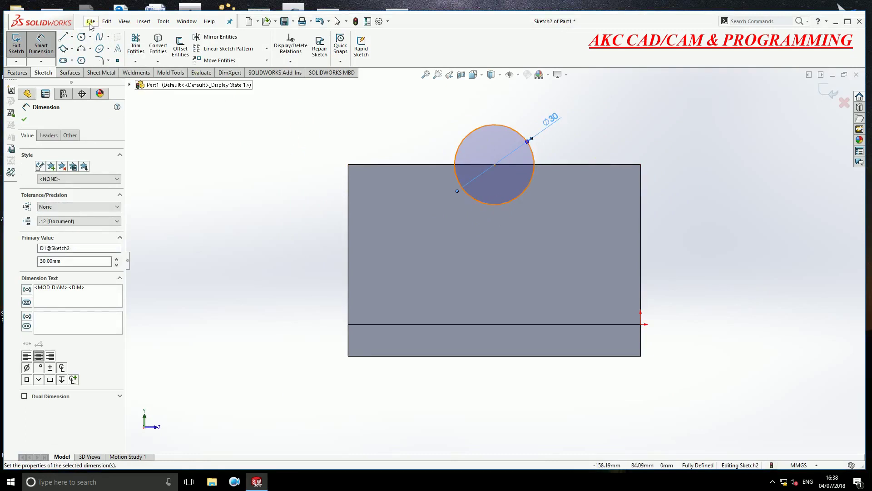
Add a vertical centerline from the circle centre down past the bottom edge
{"action": "left_click", "coordinate": [72, 37]}
{"action": "left_click", "coordinate": [84, 59]}
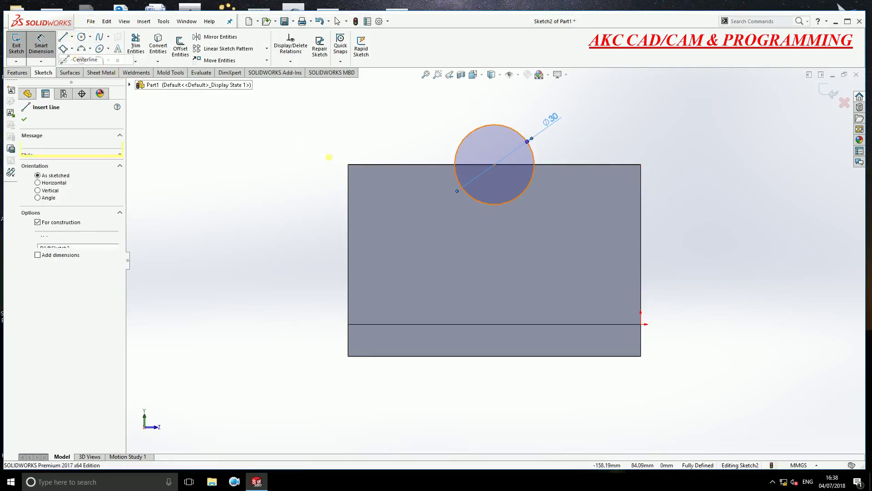
{"action": "left_click", "coordinate": [494, 165]}
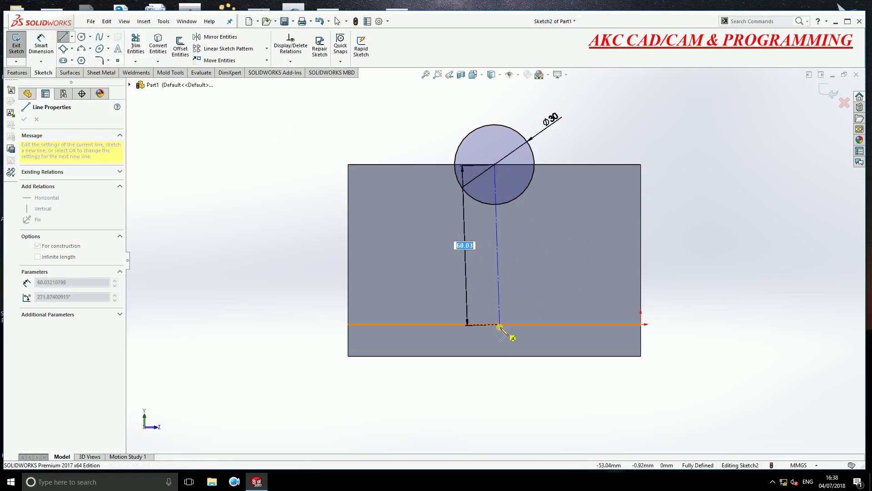
{"action": "left_click", "coordinate": [495, 388]}
{"action": "right_click", "coordinate": [668, 305]}
{"action": "left_click", "coordinate": [702, 298]}
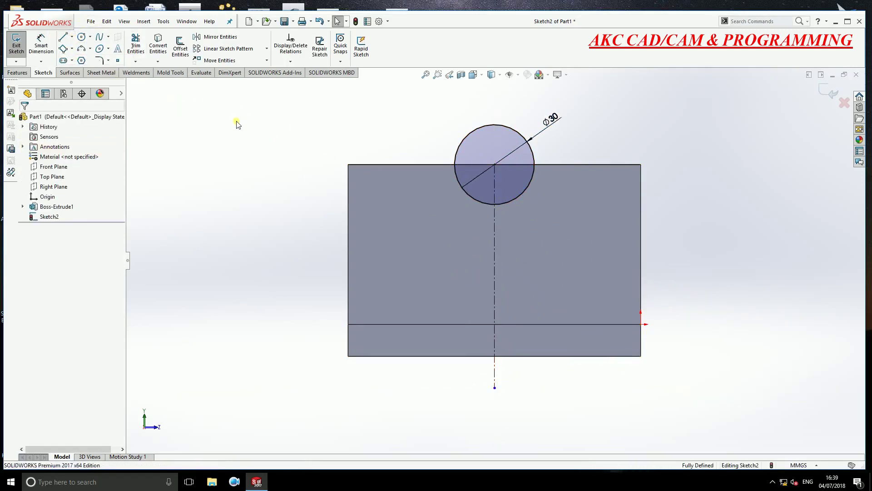
Chain lines from the circle along the top edge, down a step, then slanting to the lower line
{"action": "left_click", "coordinate": [64, 36]}
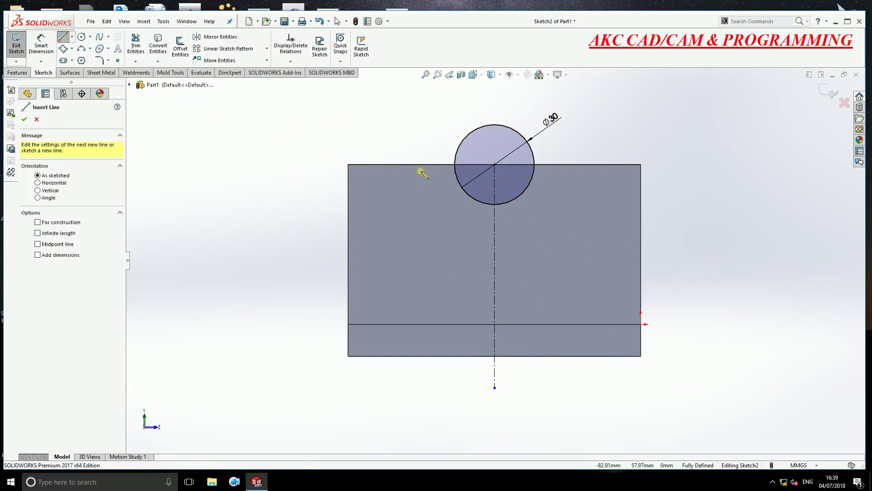
{"action": "left_click", "coordinate": [453, 164]}
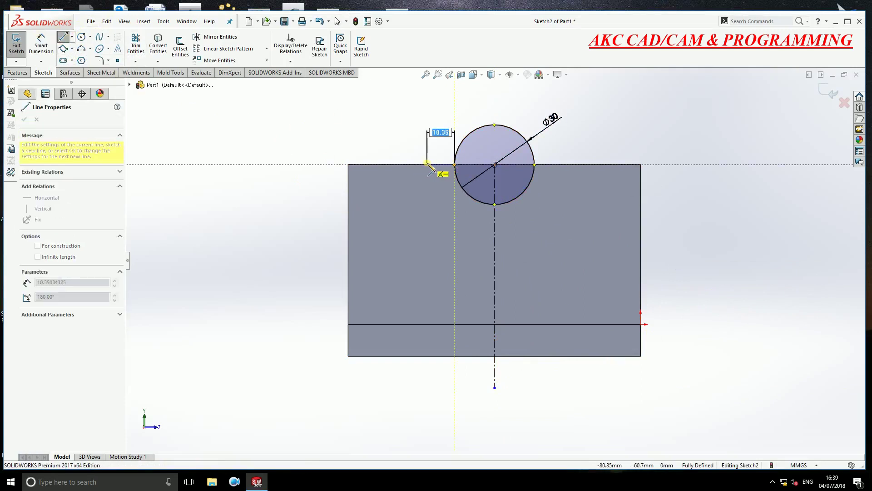
{"action": "left_click", "coordinate": [427, 164]}
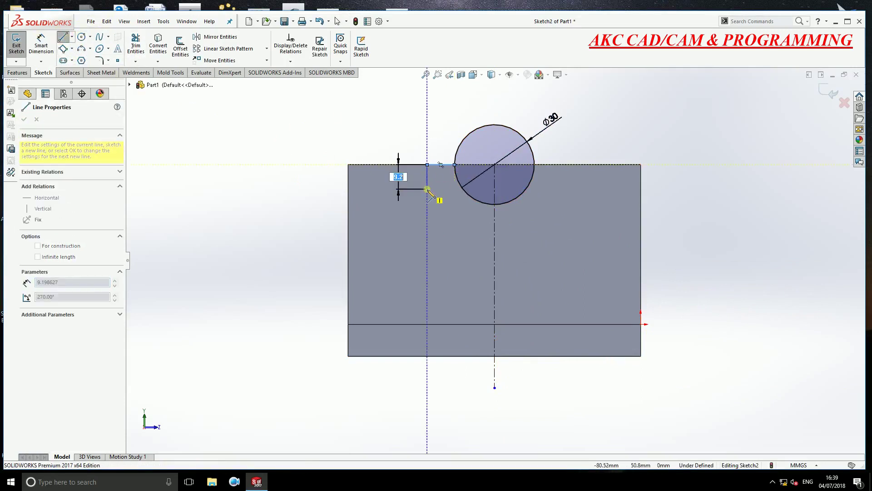
{"action": "left_click", "coordinate": [427, 189]}
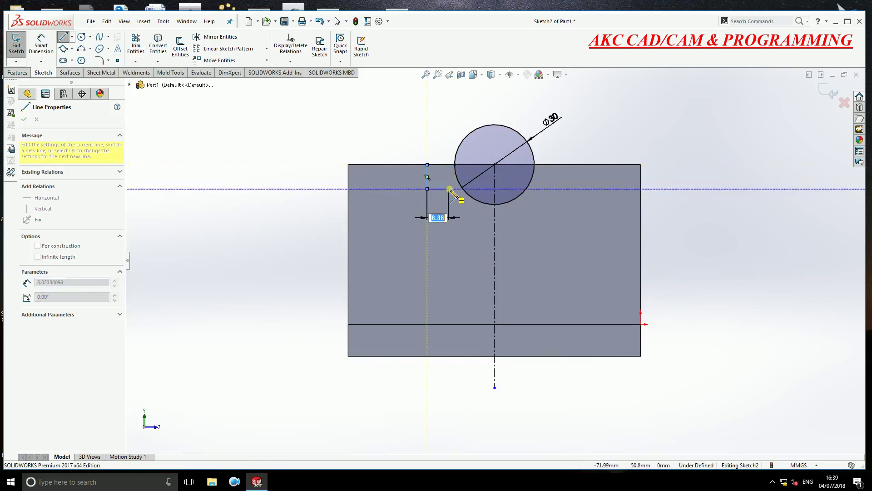
{"action": "left_click", "coordinate": [449, 189]}
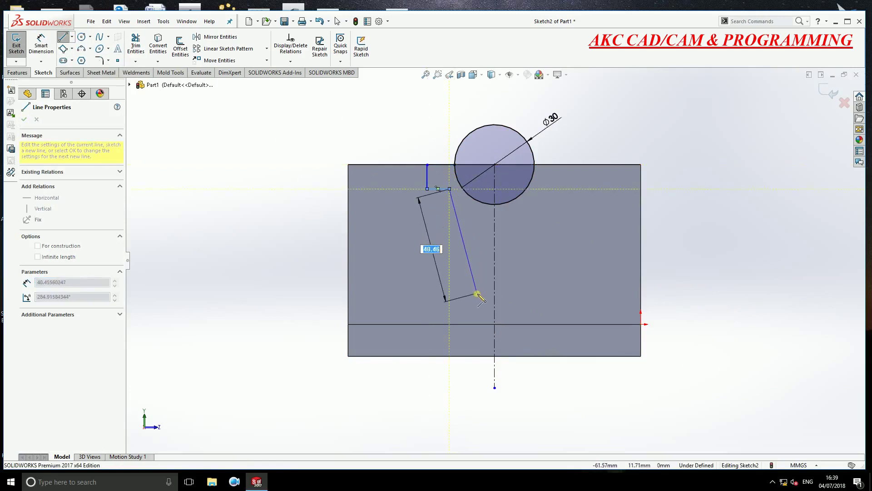
{"action": "left_click", "coordinate": [472, 324]}
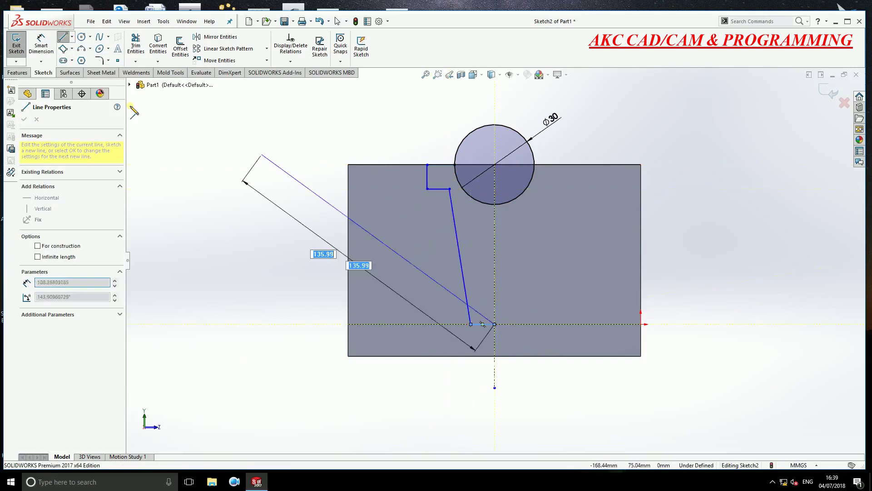
{"action": "left_click", "coordinate": [40, 42]}
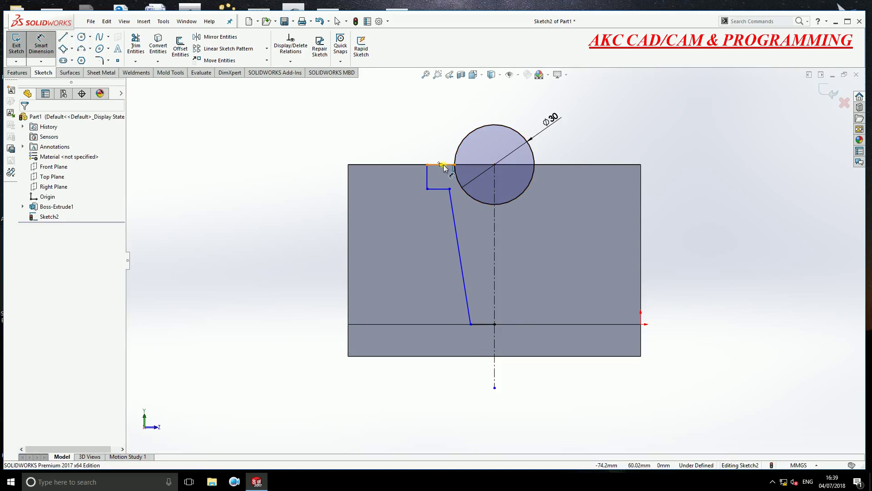
Dimension the top corner 25 mm and step corner 20 mm from the centre
{"action": "left_click", "coordinate": [425, 181]}
{"action": "left_click", "coordinate": [494, 182]}
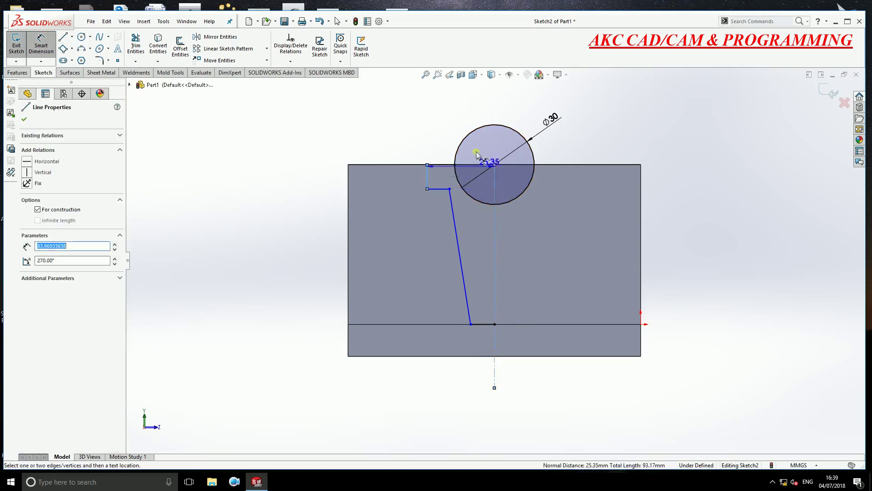
{"action": "left_click", "coordinate": [461, 112]}
{"action": "type", "text": "25"}
{"action": "key", "text": "Return"}
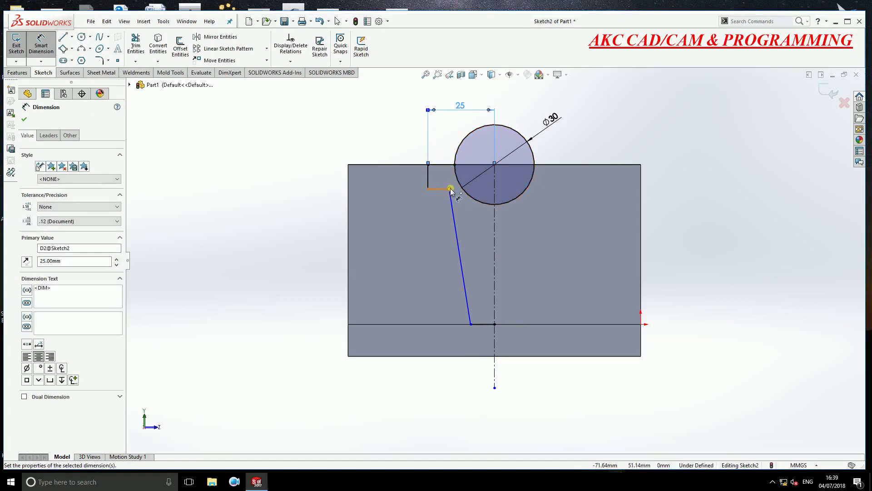
{"action": "left_click", "coordinate": [451, 189]}
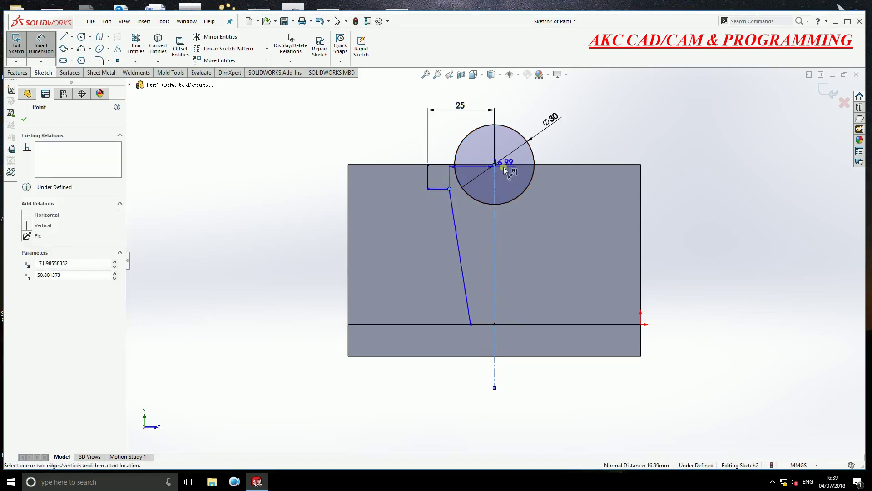
{"action": "left_click", "coordinate": [494, 166]}
{"action": "left_click", "coordinate": [454, 137]}
{"action": "type", "text": "20"}
{"action": "key", "text": "Return"}
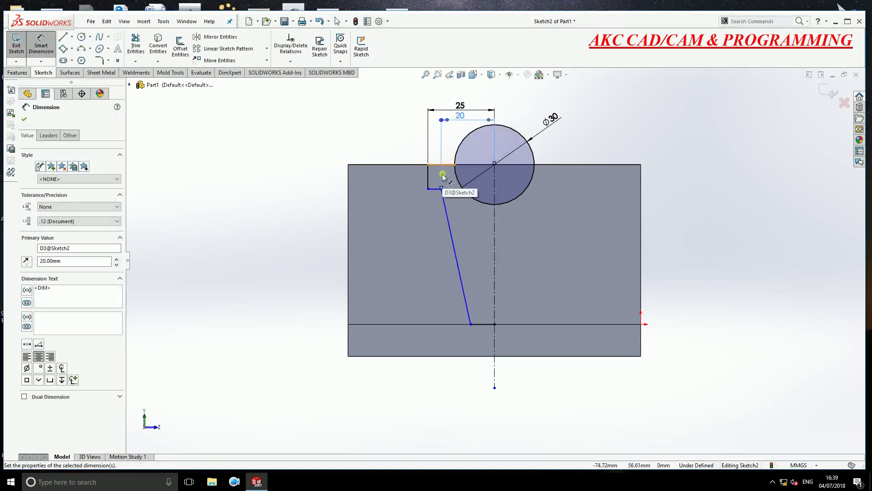
Set the step height to 10 mm and the bottom width to 11 mm
{"action": "left_click", "coordinate": [428, 173]}
{"action": "left_click", "coordinate": [396, 184]}
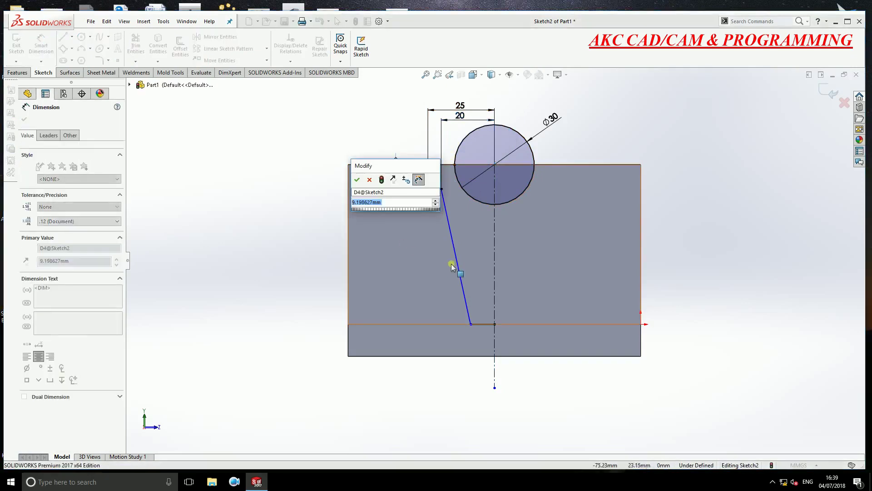
{"action": "type", "text": "10"}
{"action": "key", "text": "Return"}
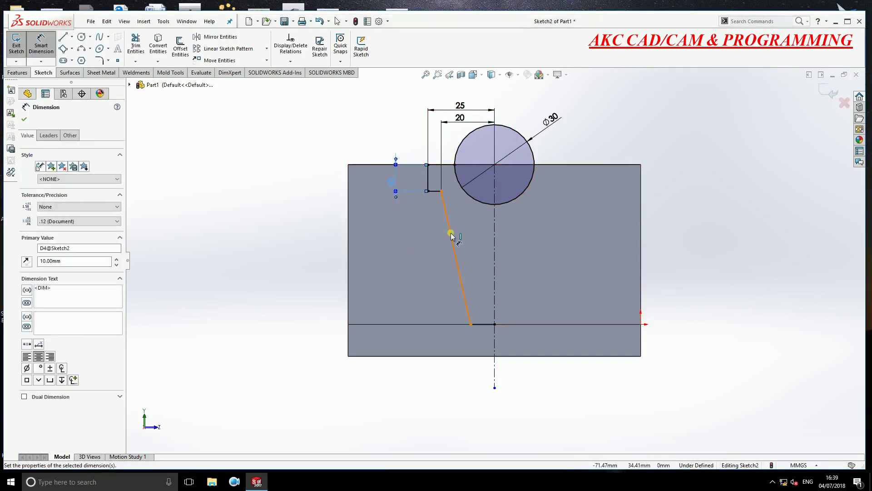
{"action": "left_click", "coordinate": [482, 324]}
{"action": "left_click", "coordinate": [483, 339]}
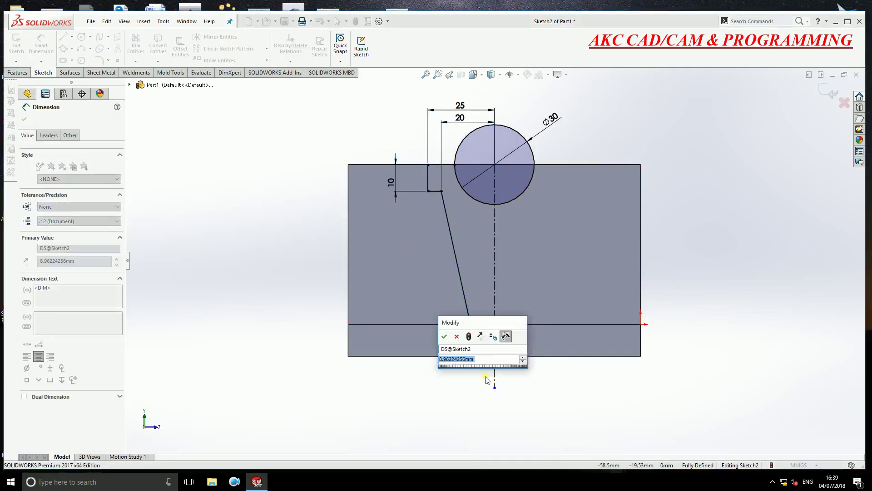
{"action": "type", "text": "11"}
{"action": "key", "text": "Return"}
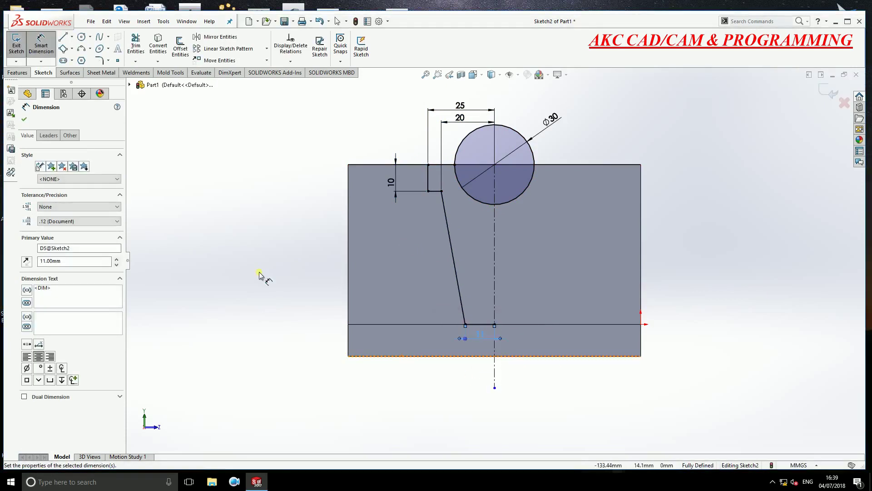
{"action": "key", "text": "Escape"}
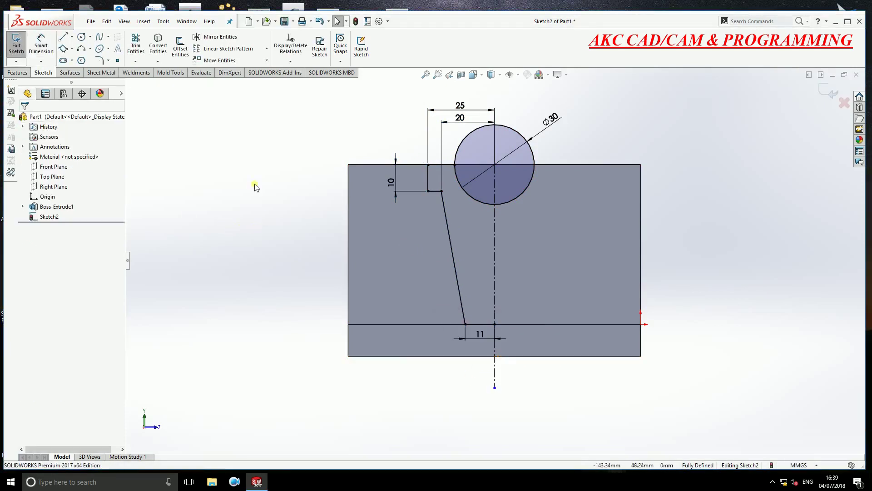
Mirror the top, step, slanted and bottom lines across the vertical centerline
{"action": "left_click", "coordinate": [220, 37]}
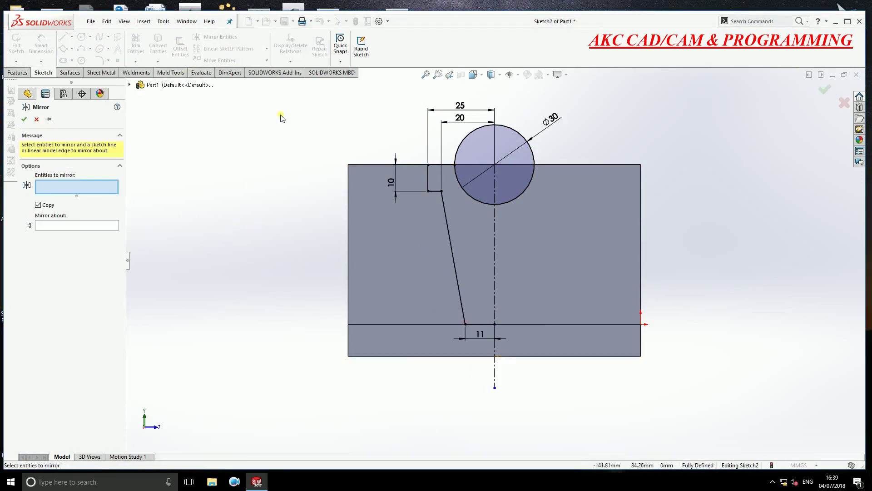
{"action": "left_click", "coordinate": [441, 164]}
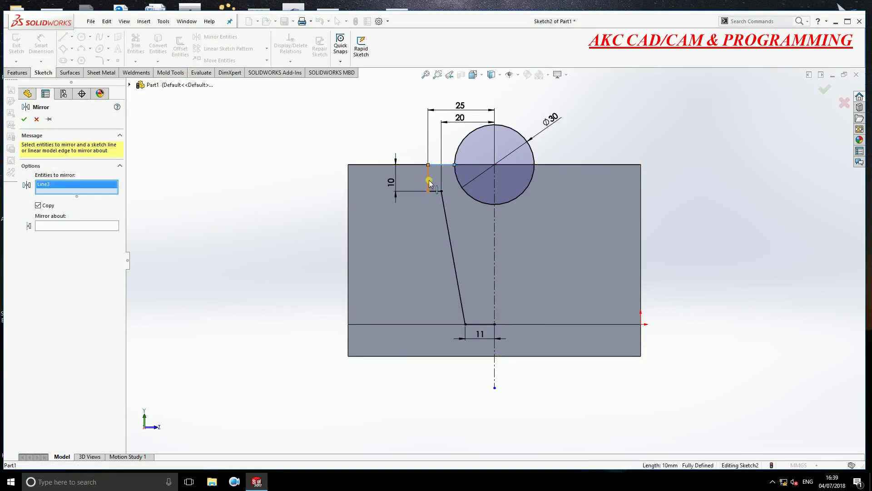
{"action": "left_click", "coordinate": [428, 182]}
{"action": "left_click", "coordinate": [447, 221]}
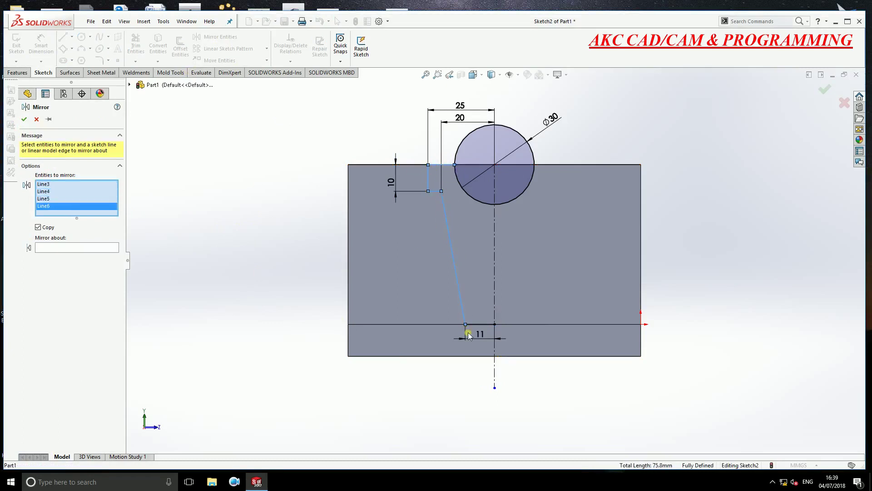
{"action": "left_click", "coordinate": [480, 325]}
{"action": "left_click", "coordinate": [57, 257]}
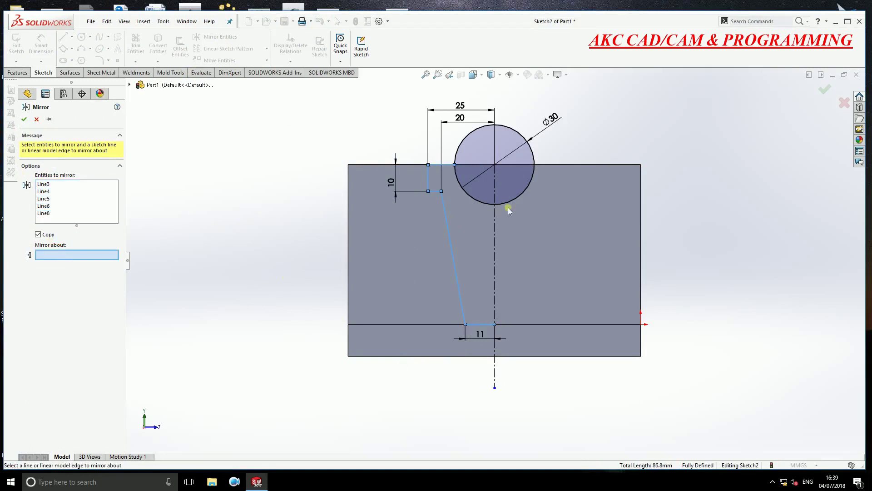
{"action": "left_click", "coordinate": [495, 186]}
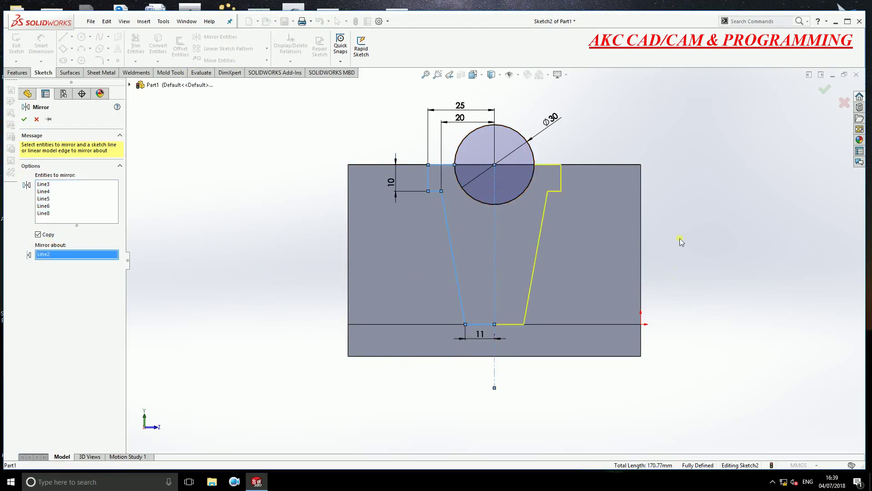
{"action": "left_click", "coordinate": [25, 119]}
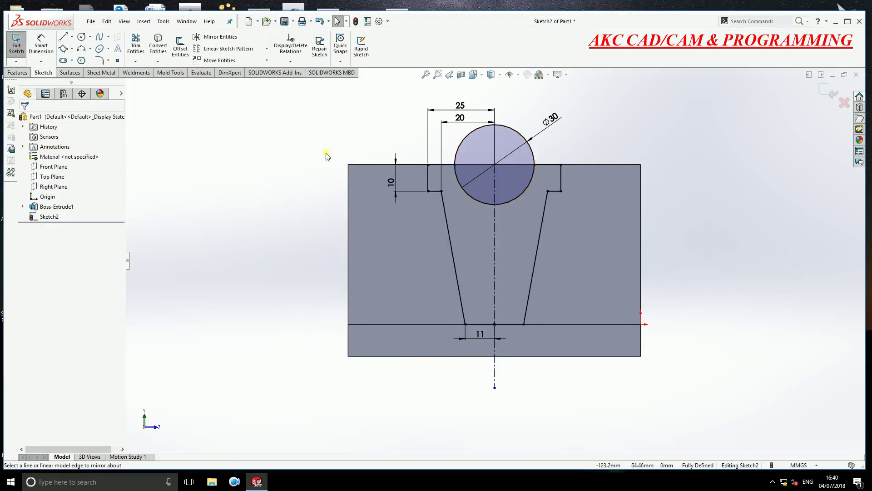
Trim away the circle's upper arc to leave a semicircular cradle
{"action": "left_click", "coordinate": [135, 46]}
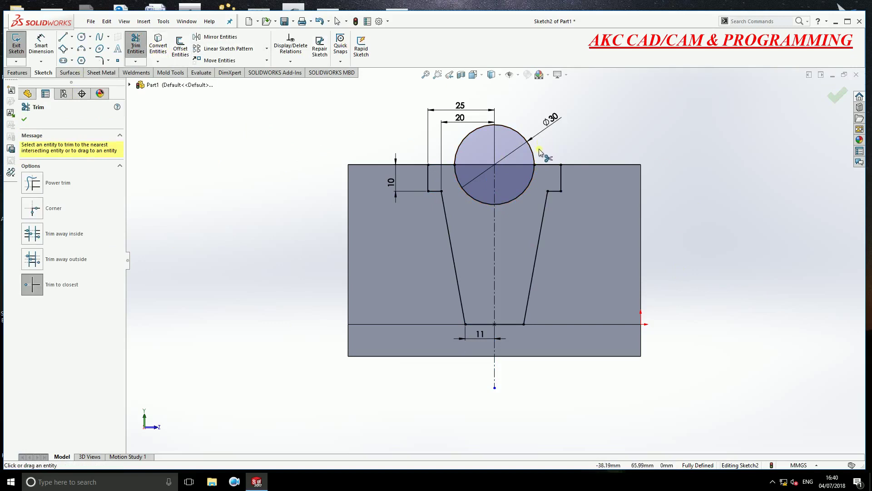
{"action": "left_click", "coordinate": [533, 146]}
{"action": "scroll", "coordinate": [490, 224], "scroll_direction": "down", "scroll_amount": 3}
{"action": "scroll", "coordinate": [490, 224], "scroll_direction": "up", "scroll_amount": 4}
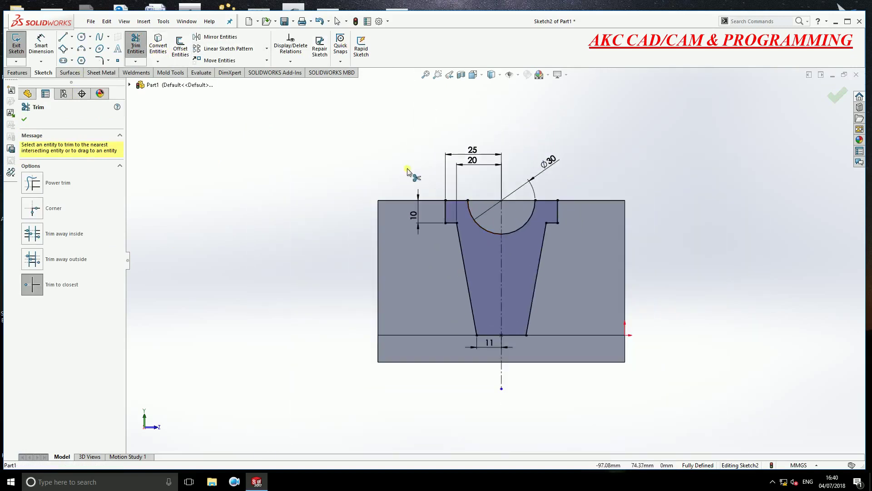
{"action": "left_click", "coordinate": [24, 119]}
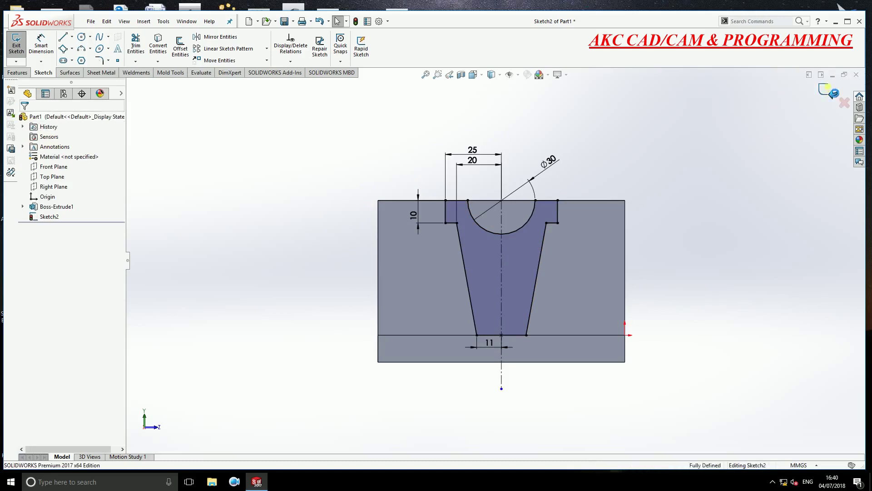
{"action": "left_click", "coordinate": [828, 93]}
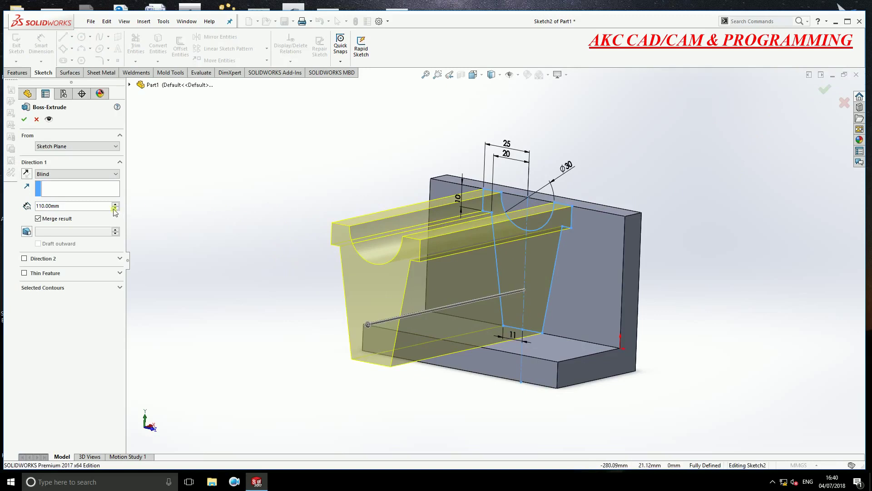
Extrude the support profile as a 23 mm blind boss and orbit to inspect it
{"action": "type", "text": "23"}
{"action": "key", "text": "Return"}
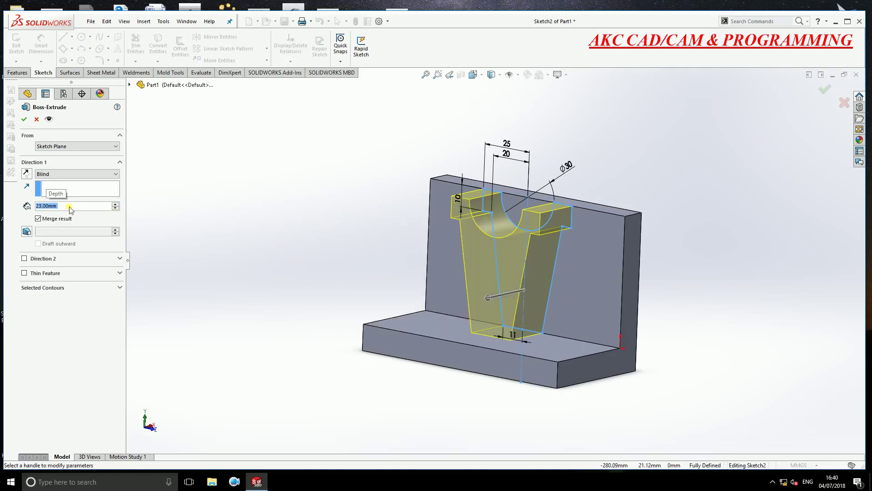
{"action": "left_click", "coordinate": [24, 119]}
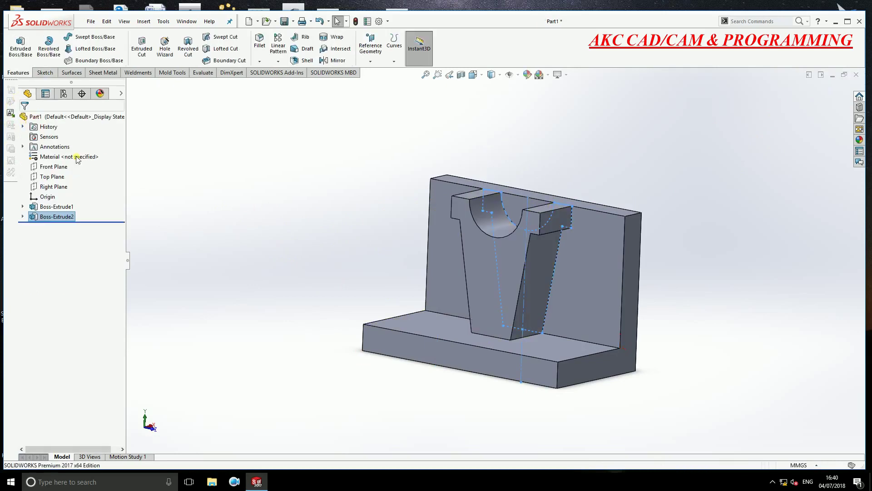
{"action": "mouse_move", "coordinate": [319, 264]}
{"action": "middle_mouse_down"}
{"action": "mouse_move", "coordinate": [343, 288]}
{"action": "mouse_move", "coordinate": [269, 250]}
{"action": "middle_mouse_up"}
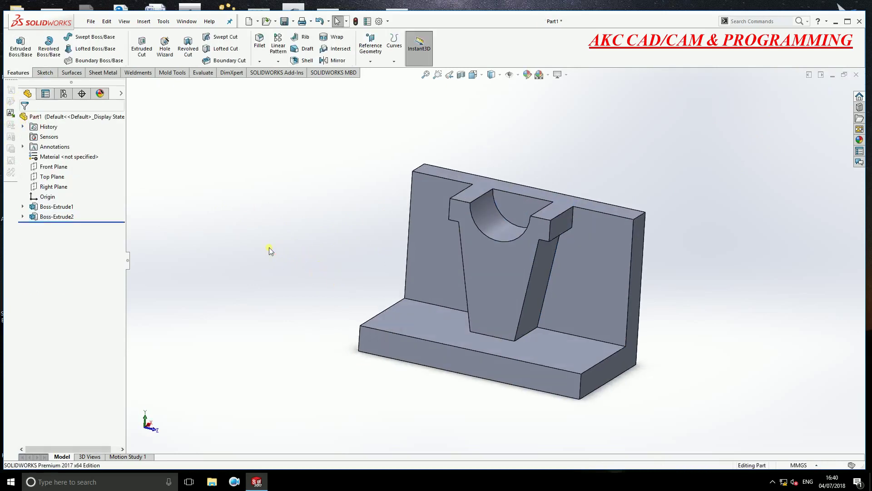
Begin an extruded-cut sketch on the support's front face, viewed Normal To
{"action": "left_click", "coordinate": [143, 48]}
{"action": "left_click", "coordinate": [477, 248]}
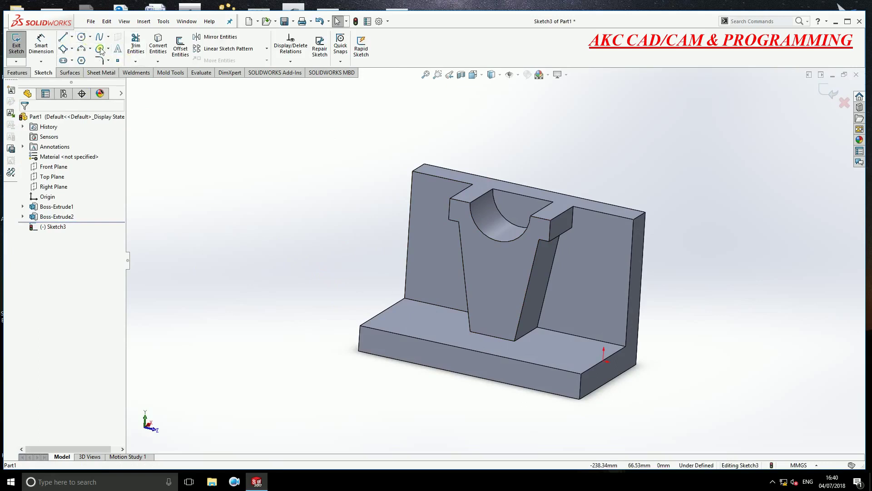
{"action": "left_click", "coordinate": [473, 75]}
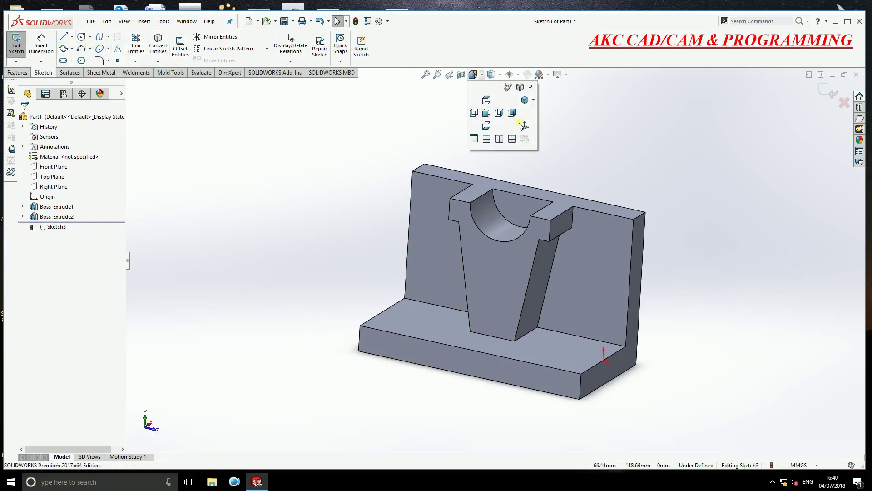
{"action": "left_click", "coordinate": [522, 126]}
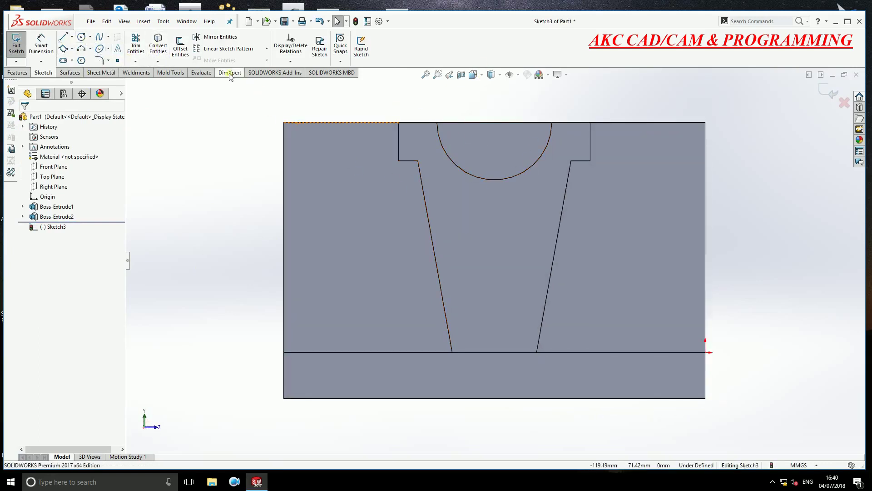
Convert the semicircular cradle edge and close it with a straight line across its ends
{"action": "left_click", "coordinate": [157, 44]}
{"action": "left_click", "coordinate": [472, 177]}
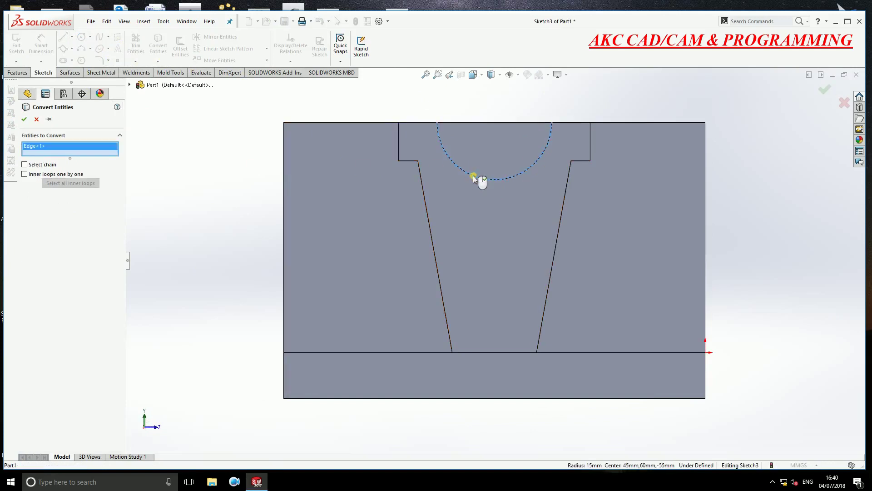
{"action": "left_click", "coordinate": [24, 119]}
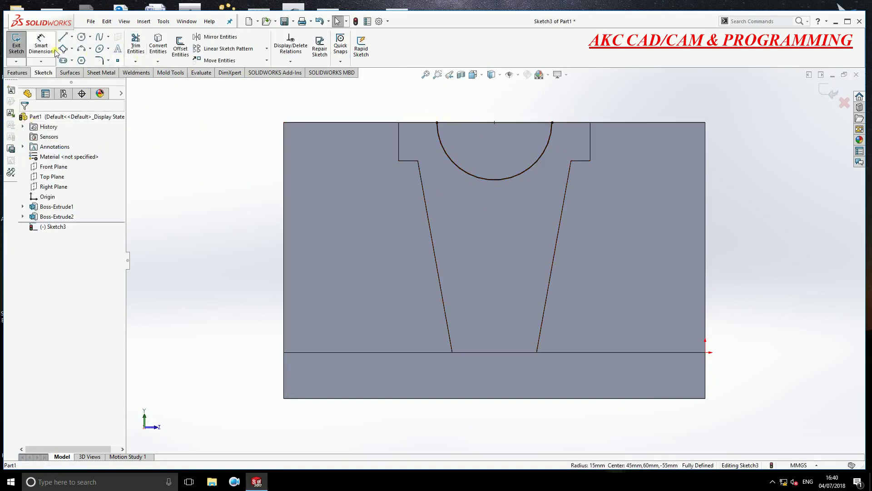
{"action": "left_click", "coordinate": [64, 37]}
{"action": "left_click", "coordinate": [437, 122]}
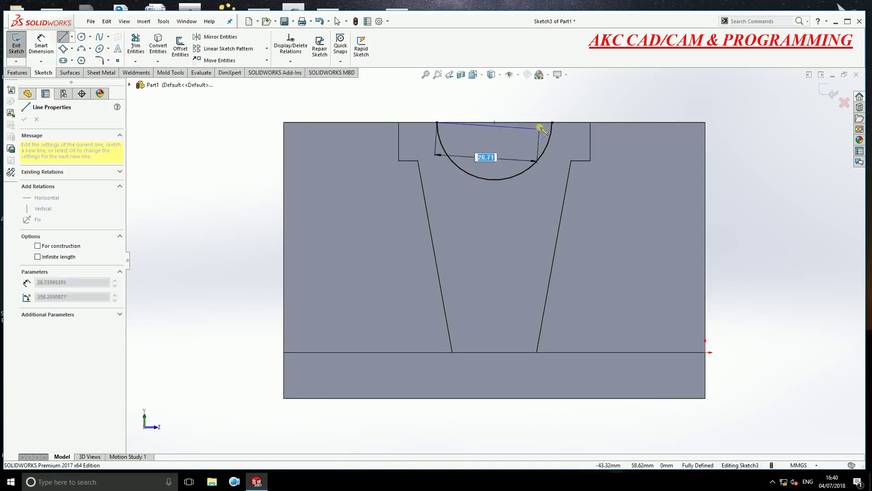
{"action": "left_click", "coordinate": [552, 122]}
{"action": "key", "text": "Escape"}
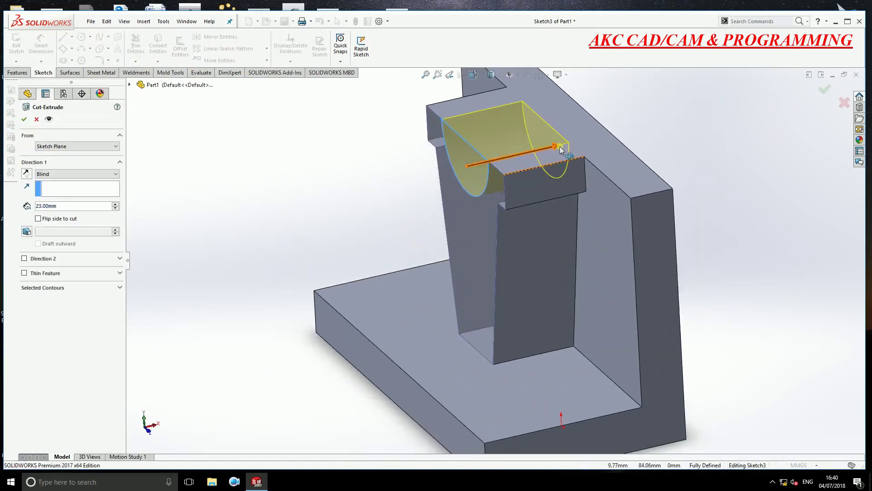
Cut the semicircular cradle 54 mm deep through the V-support, then begin a sketch on the base face
{"action": "left_click_drag", "start_coordinate": [562, 150], "coordinate": [763, 153]}
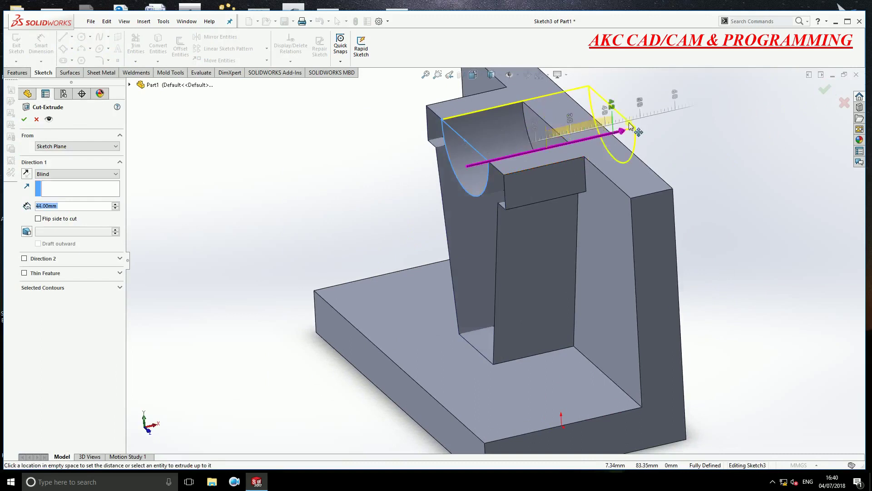
{"action": "left_click", "coordinate": [821, 92]}
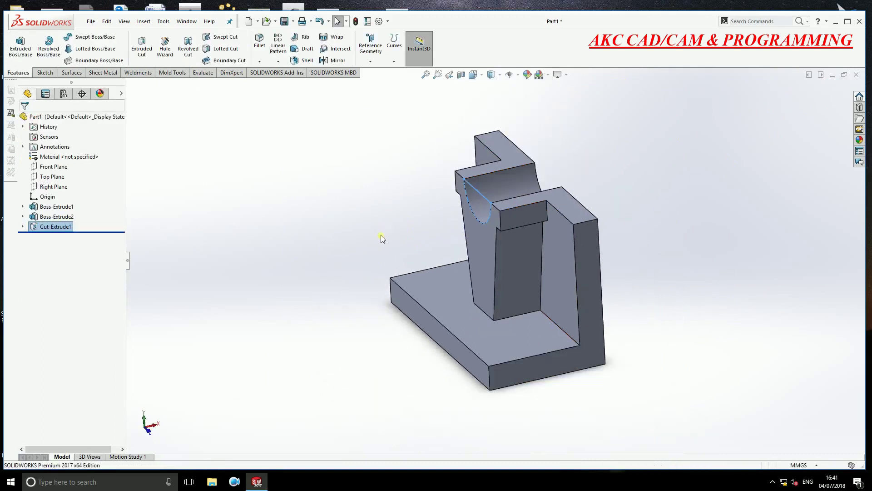
{"action": "key", "text": "f"}
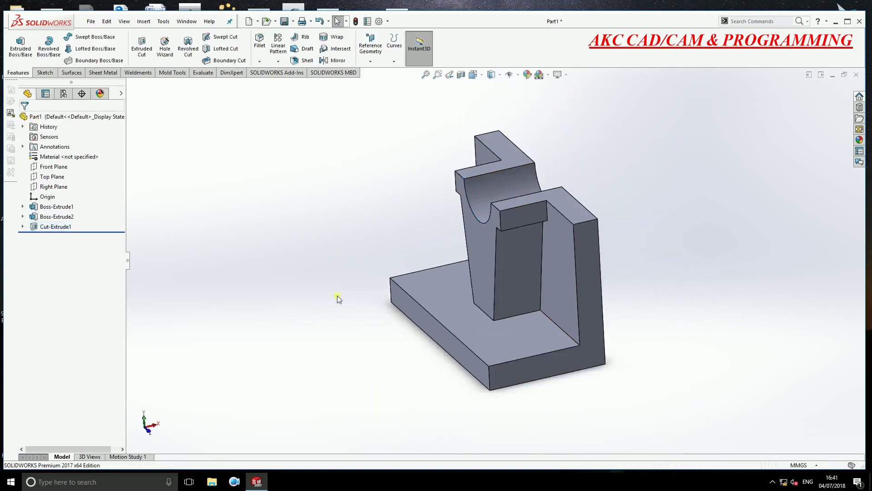
{"action": "mouse_move", "coordinate": [322, 332]}
{"action": "middle_mouse_down"}
{"action": "mouse_move", "coordinate": [347, 291]}
{"action": "mouse_move", "coordinate": [327, 266]}
{"action": "middle_mouse_up"}
{"action": "left_click", "coordinate": [135, 64]}
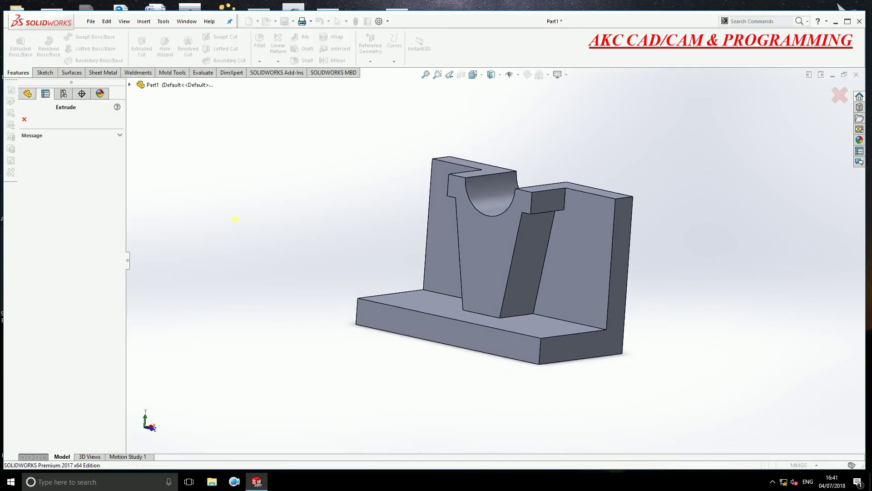
{"action": "left_click", "coordinate": [429, 322]}
View the new sketch face Normal To and switch to the centerline tool
{"action": "left_click", "coordinate": [476, 76]}
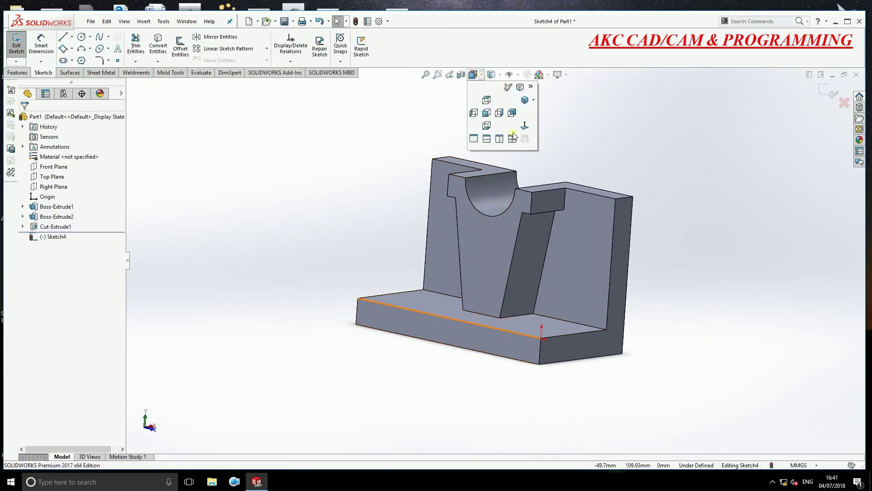
{"action": "left_click", "coordinate": [525, 127]}
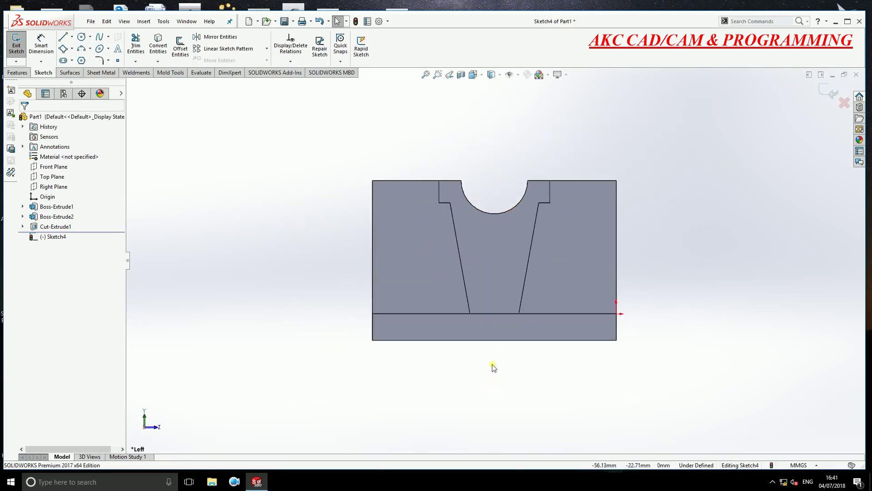
{"action": "left_click", "coordinate": [72, 37]}
{"action": "left_click", "coordinate": [82, 60]}
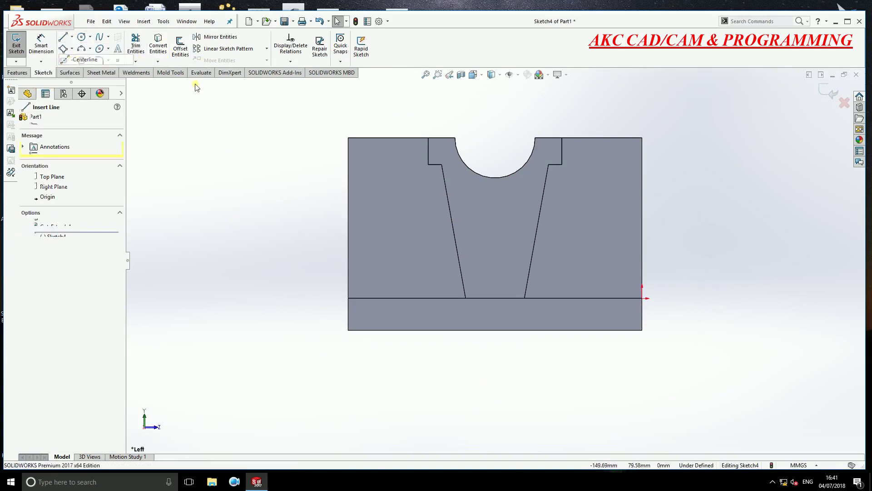
Draw construction lines outlining a 6 mm-high rectangle along the base's bottom edge
{"action": "left_click", "coordinate": [496, 298]}
{"action": "left_click", "coordinate": [495, 331]}
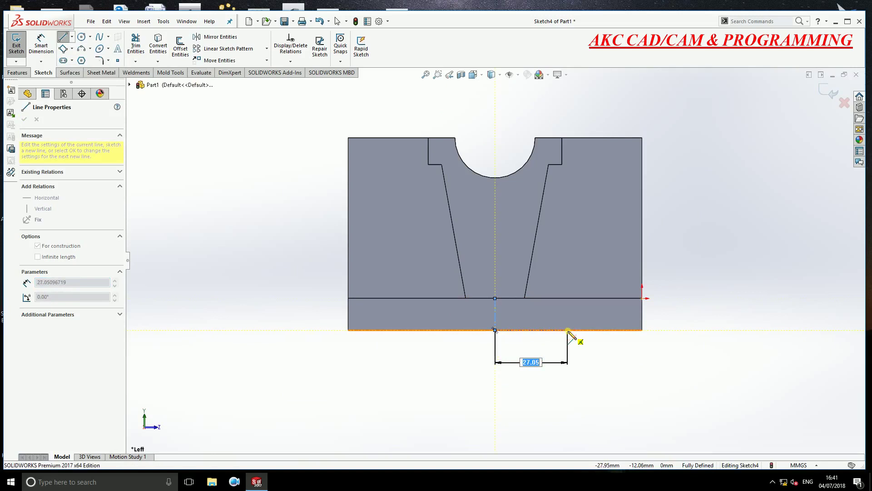
{"action": "left_click", "coordinate": [568, 330]}
{"action": "left_click", "coordinate": [568, 314]}
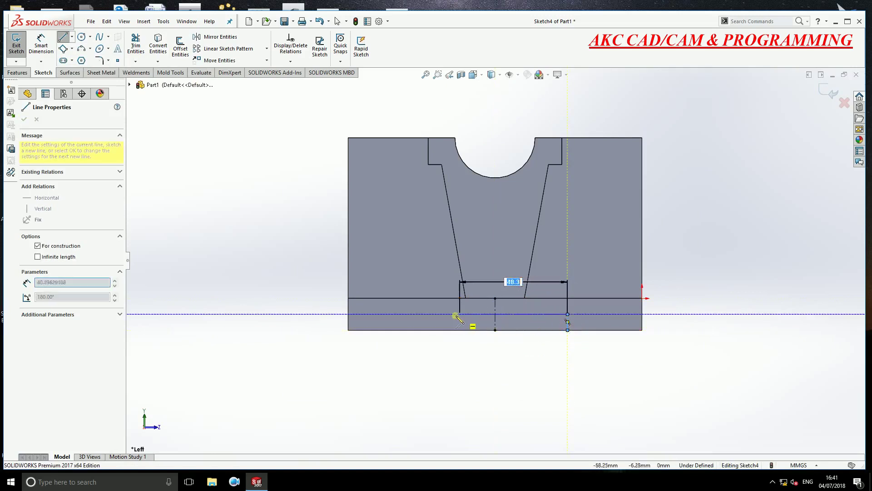
{"action": "left_click", "coordinate": [434, 314]}
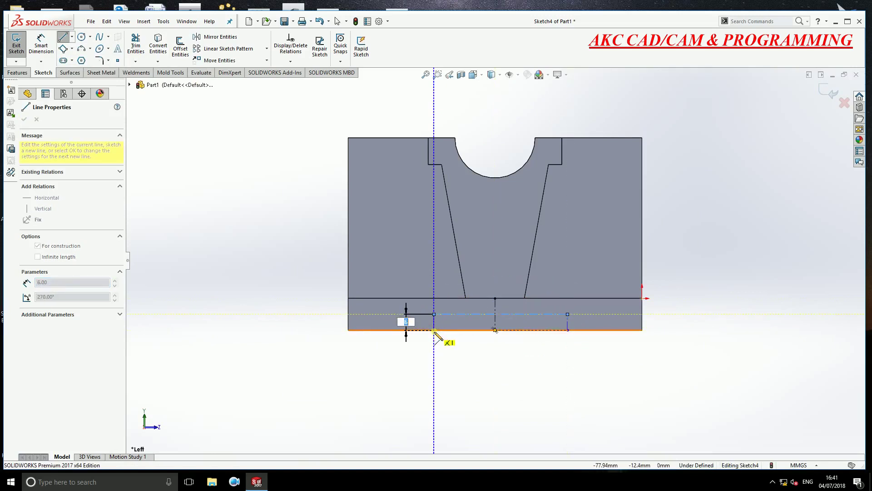
{"action": "left_click", "coordinate": [434, 330]}
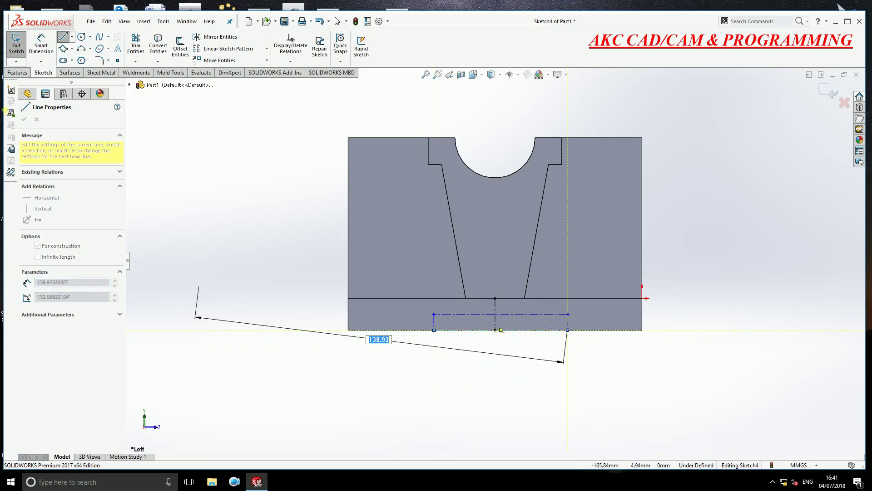
Convert the slot outline's top, side and bottom construction edges into solid sketch lines
{"action": "right_click", "coordinate": [142, 148]}
{"action": "left_click", "coordinate": [157, 151]}
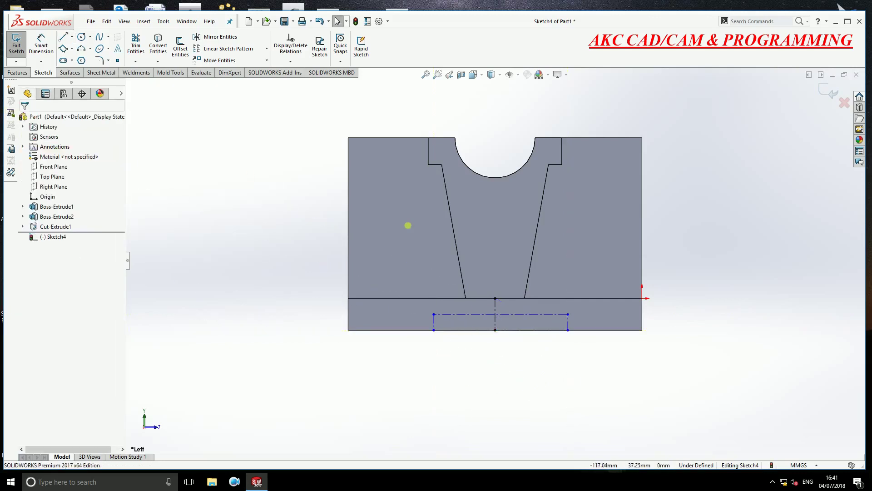
{"action": "left_click", "coordinate": [532, 314]}
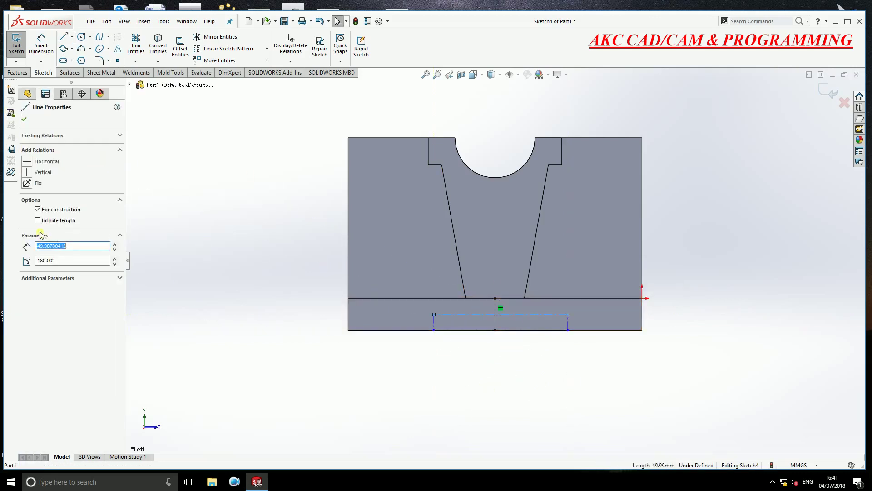
{"action": "left_click", "coordinate": [38, 209]}
{"action": "left_click", "coordinate": [568, 322]}
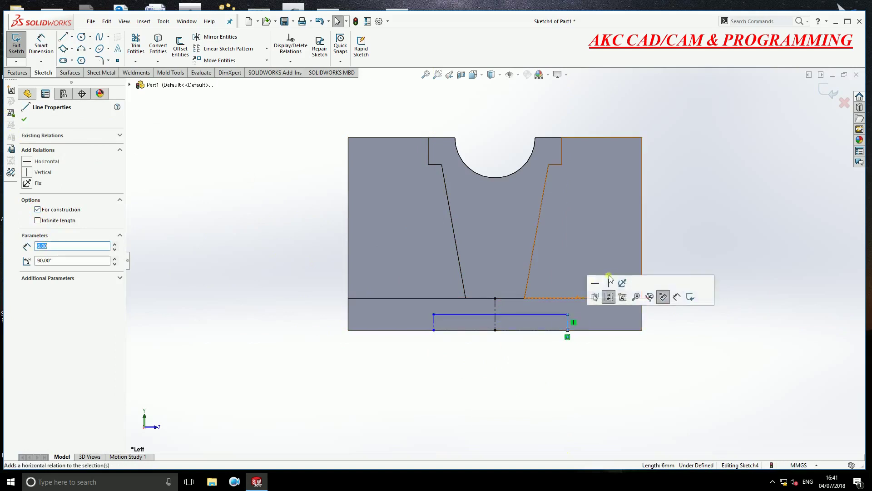
{"action": "left_click", "coordinate": [611, 298]}
{"action": "left_click", "coordinate": [434, 321]}
{"action": "left_click", "coordinate": [474, 296]}
{"action": "left_click", "coordinate": [513, 330]}
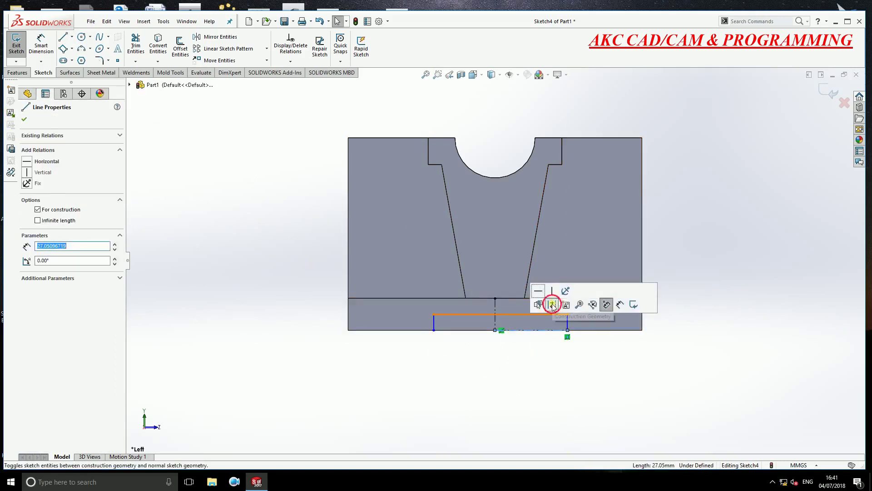
{"action": "left_click", "coordinate": [481, 336]}
{"action": "left_click", "coordinate": [568, 304]}
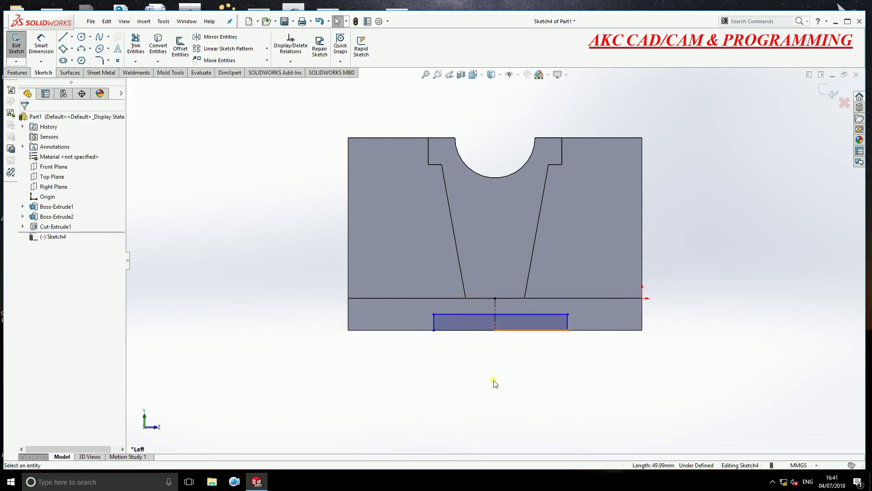
Dimension the rectangle's left edge 30 mm from the centreline
{"action": "scroll", "coordinate": [559, 336], "scroll_direction": "down", "scroll_amount": 3}
{"action": "scroll", "coordinate": [545, 329], "scroll_direction": "down", "scroll_amount": 1}
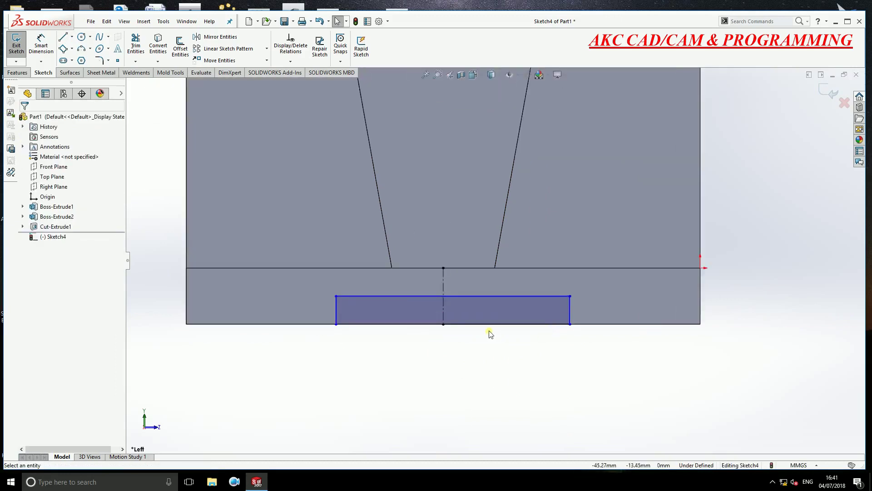
{"action": "left_click", "coordinate": [489, 328]}
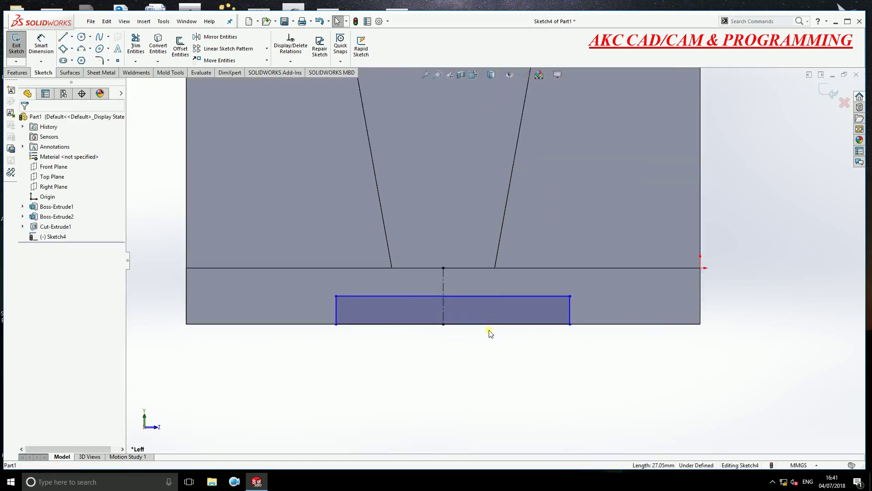
{"action": "key", "text": "d"}
{"action": "left_click", "coordinate": [444, 310]}
{"action": "left_click", "coordinate": [335, 313]}
{"action": "left_click", "coordinate": [394, 372]}
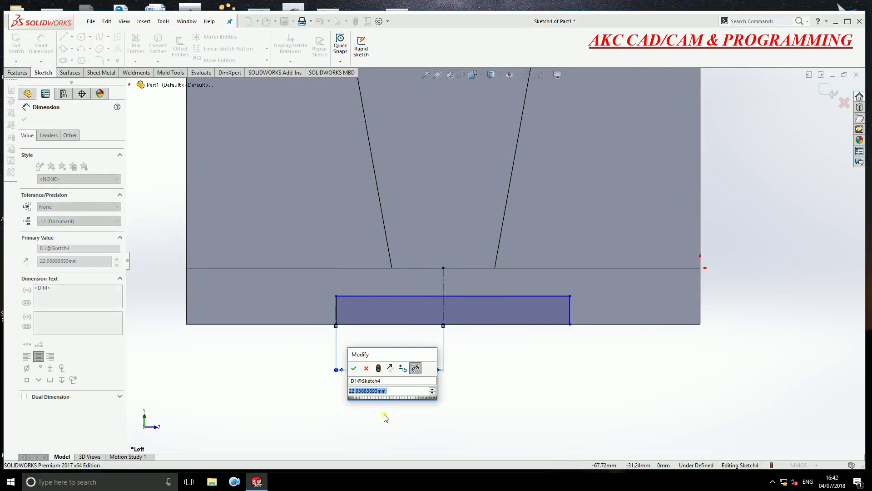
{"action": "type", "text": "30"}
{"action": "key", "text": "Return"}
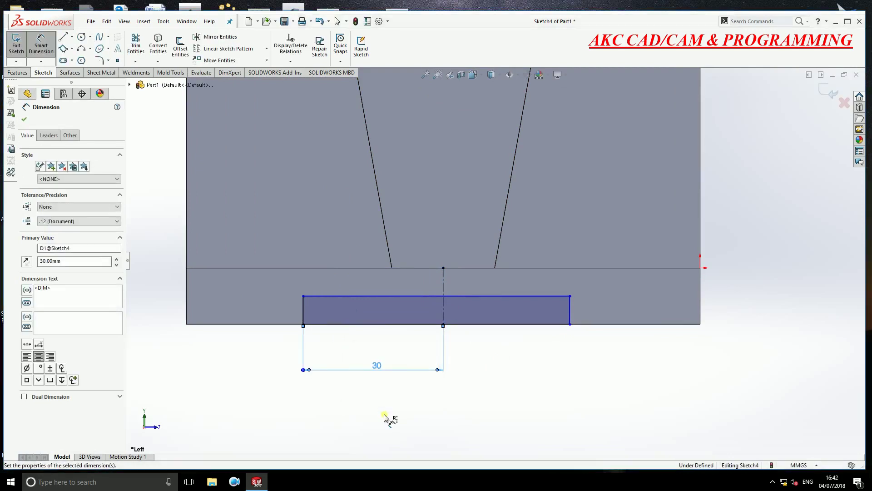
Set the slot rectangle's width to 60 mm and keep its height at 6 mm
{"action": "left_click", "coordinate": [423, 297]}
{"action": "left_click", "coordinate": [424, 278]}
{"action": "type", "text": "60"}
{"action": "key", "text": "Return"}
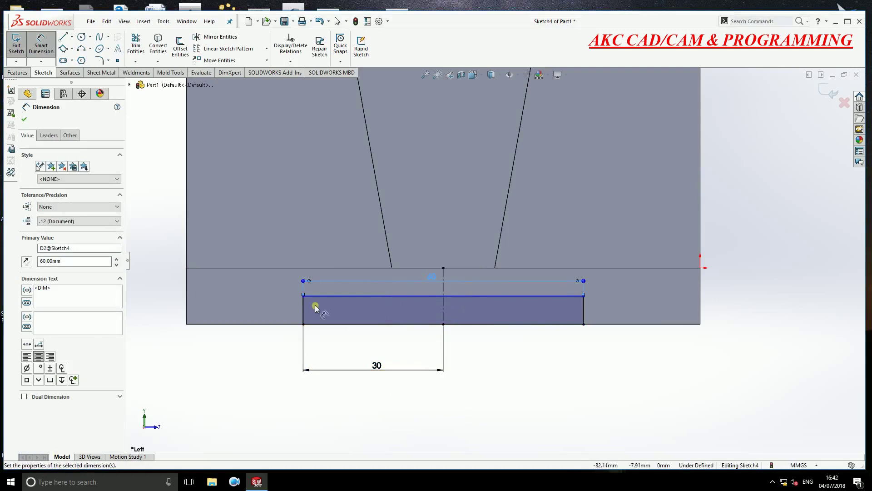
{"action": "left_click", "coordinate": [303, 309]}
{"action": "left_click", "coordinate": [269, 317]}
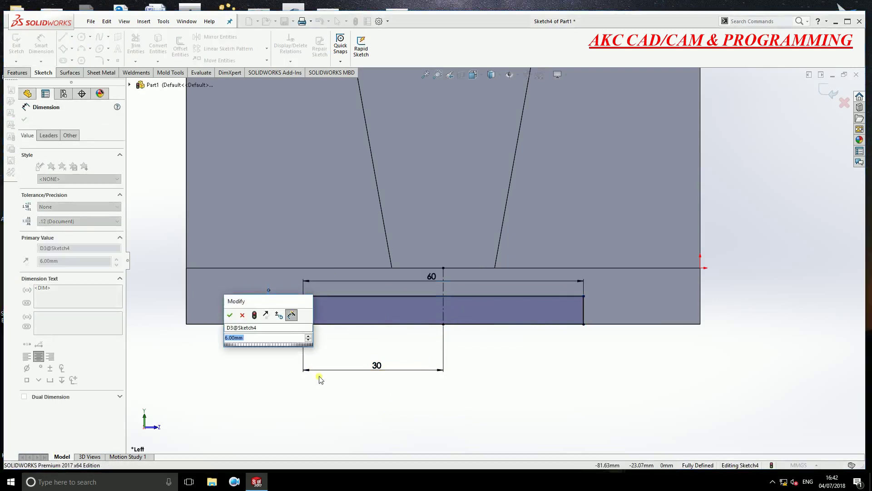
{"action": "key", "text": "Return"}
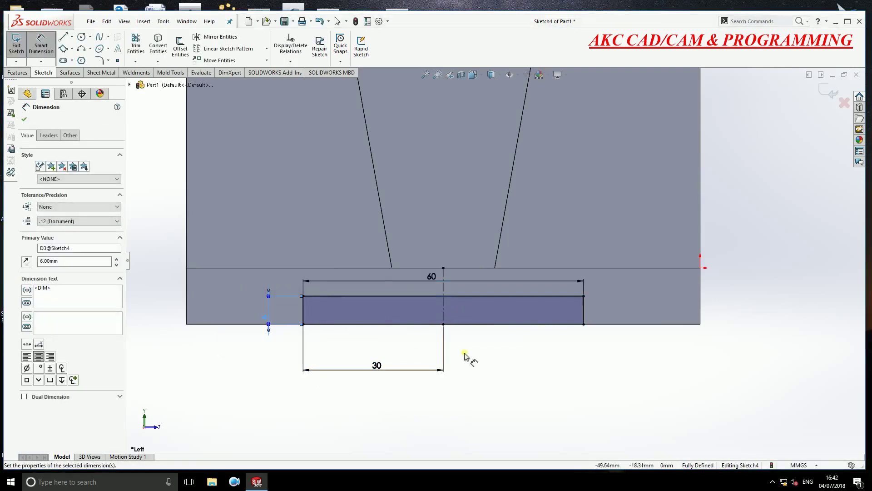
{"action": "key", "text": "f"}
{"action": "key", "text": "e"}
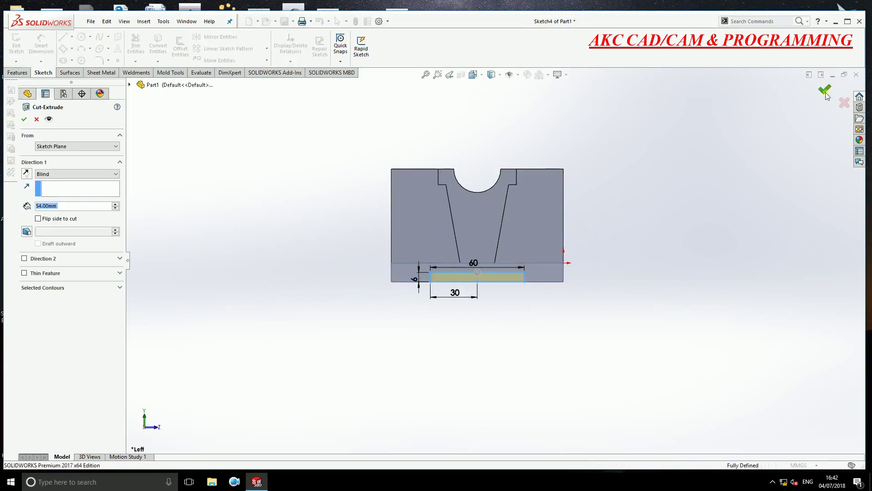
Extrude the 60 × 6 slot cut 90 mm Blind along the base underside and inspect it
{"action": "left_click_drag", "start_coordinate": [518, 271], "coordinate": [573, 273]}
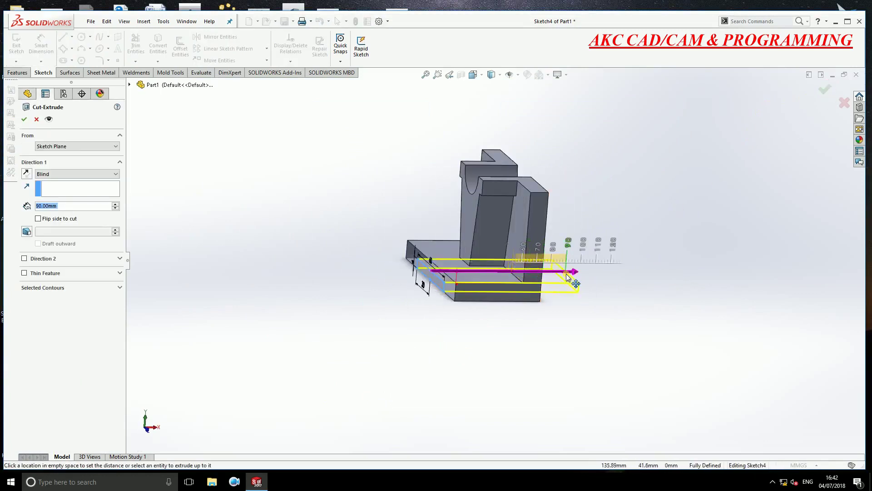
{"action": "left_click", "coordinate": [825, 90]}
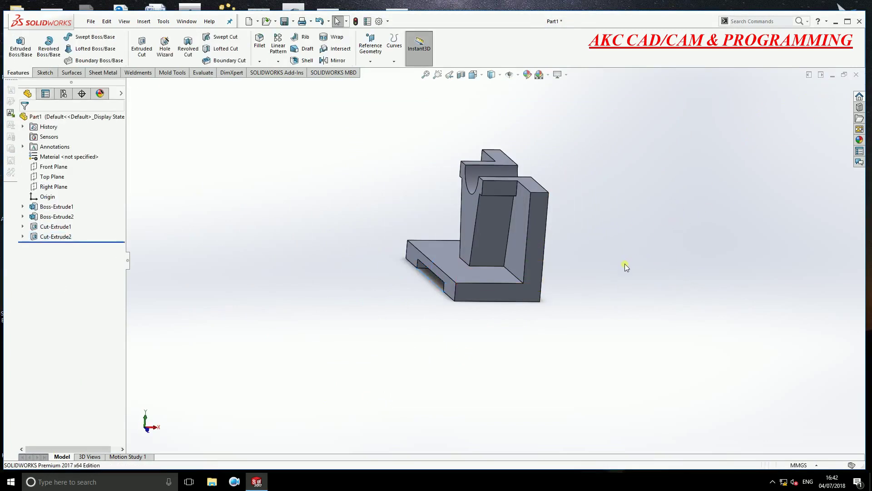
{"action": "mouse_move", "coordinate": [629, 265]}
{"action": "middle_mouse_down"}
{"action": "mouse_move", "coordinate": [656, 286]}
{"action": "mouse_move", "coordinate": [658, 262]}
{"action": "mouse_move", "coordinate": [613, 249]}
{"action": "mouse_move", "coordinate": [616, 274]}
{"action": "mouse_move", "coordinate": [674, 292]}
{"action": "mouse_move", "coordinate": [654, 320]}
{"action": "middle_mouse_up"}
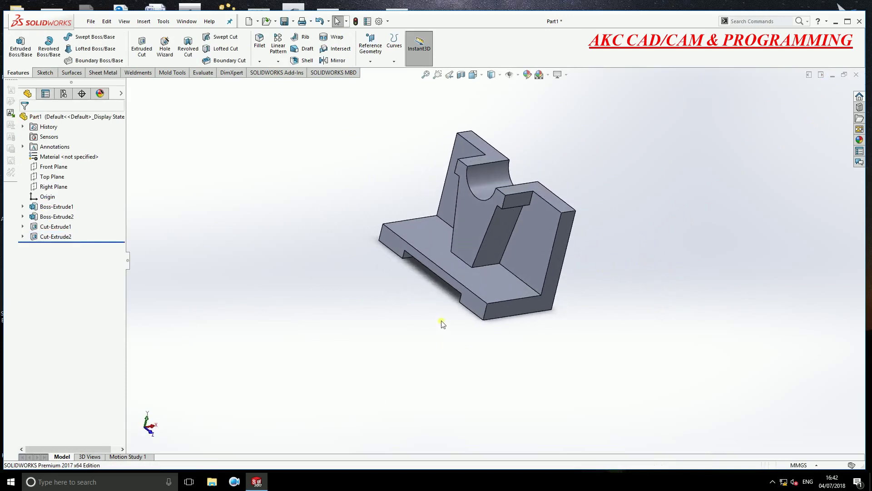
Fillet the upright's two top edges and two base corner edges at 12 mm radius
{"action": "left_click", "coordinate": [259, 45]}
{"action": "left_click", "coordinate": [571, 212]}
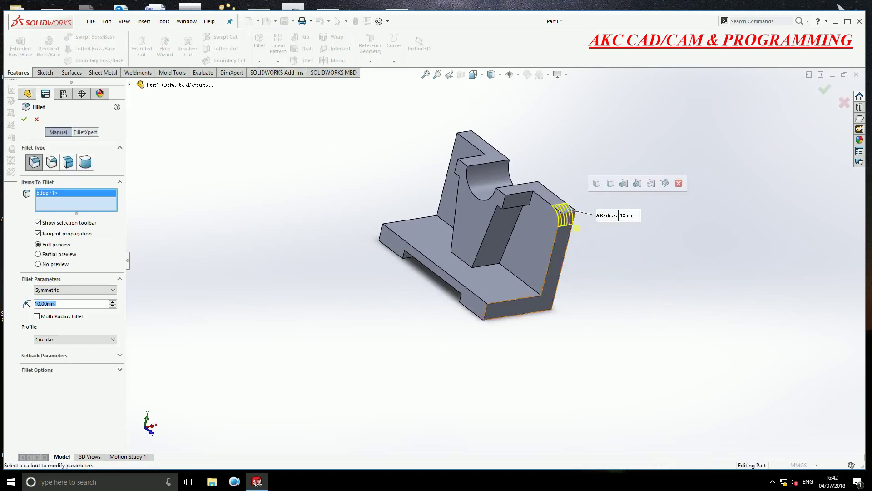
{"action": "left_click", "coordinate": [476, 136]}
{"action": "left_click", "coordinate": [382, 234]}
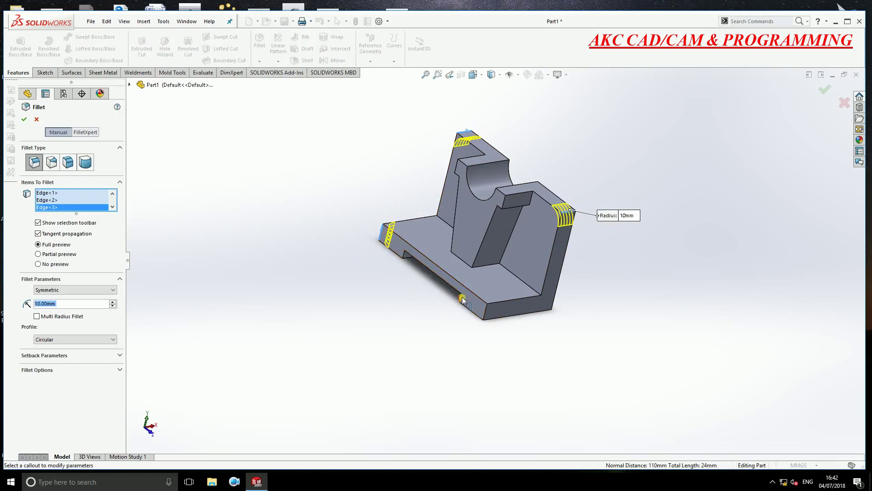
{"action": "left_click", "coordinate": [486, 314]}
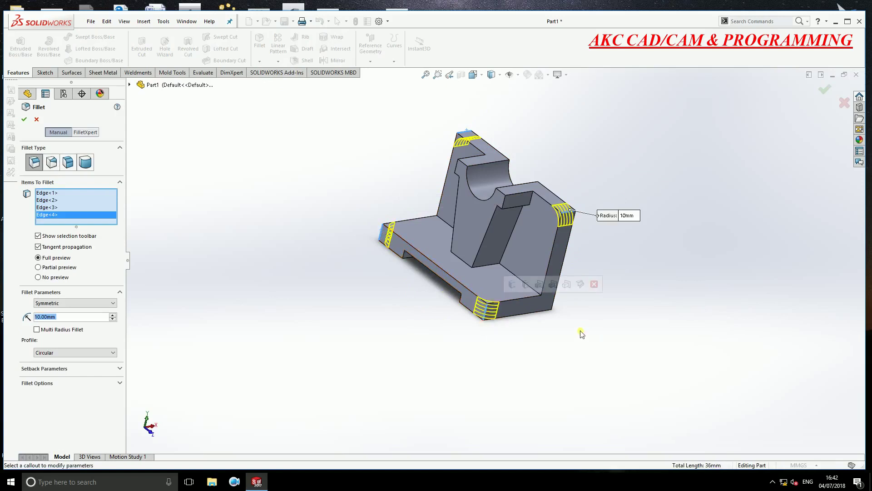
{"action": "type", "text": "12"}
{"action": "key", "text": "Return"}
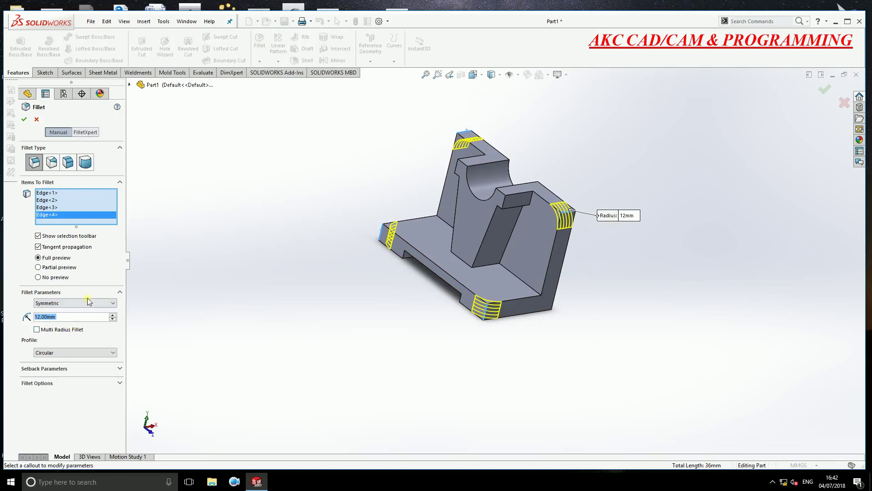
{"action": "left_click", "coordinate": [24, 119]}
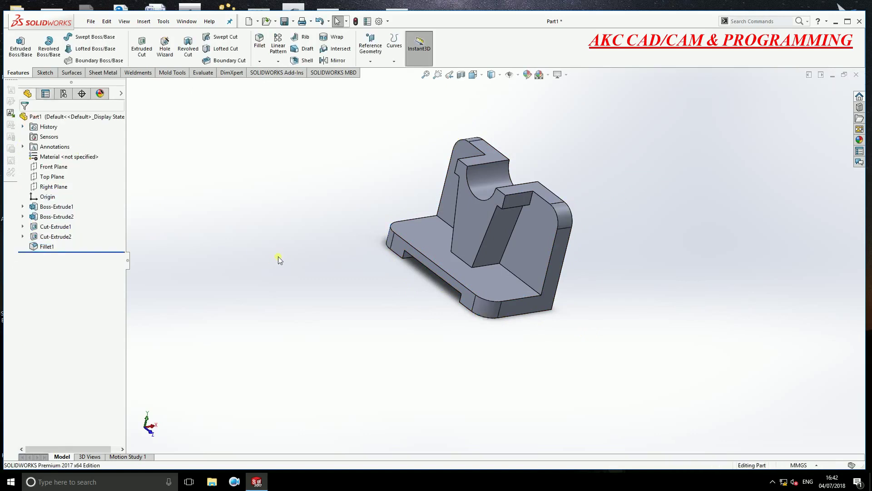
{"action": "mouse_move", "coordinate": [302, 257]}
{"action": "middle_mouse_down"}
{"action": "mouse_move", "coordinate": [306, 274]}
{"action": "mouse_move", "coordinate": [303, 233]}
{"action": "middle_mouse_up"}
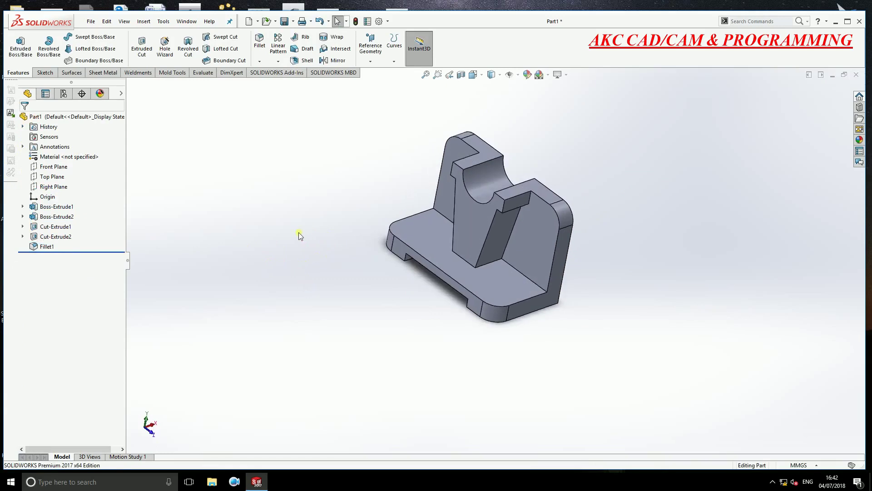
{"action": "mouse_move", "coordinate": [288, 210]}
{"action": "middle_mouse_down"}
{"action": "mouse_move", "coordinate": [531, 224]}
{"action": "mouse_move", "coordinate": [306, 255]}
{"action": "mouse_move", "coordinate": [267, 219]}
{"action": "mouse_move", "coordinate": [258, 240]}
{"action": "middle_mouse_up"}
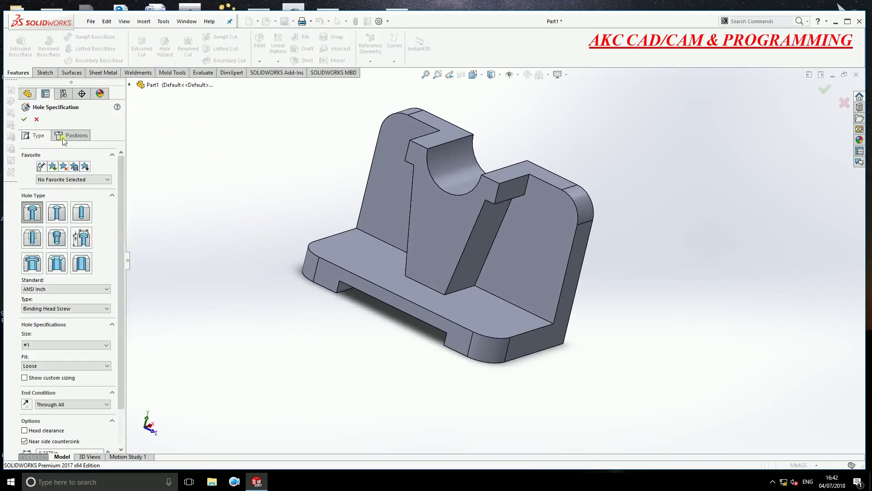
Start hole placement on the upright's face and view it Normal To
{"action": "left_click", "coordinate": [71, 135]}
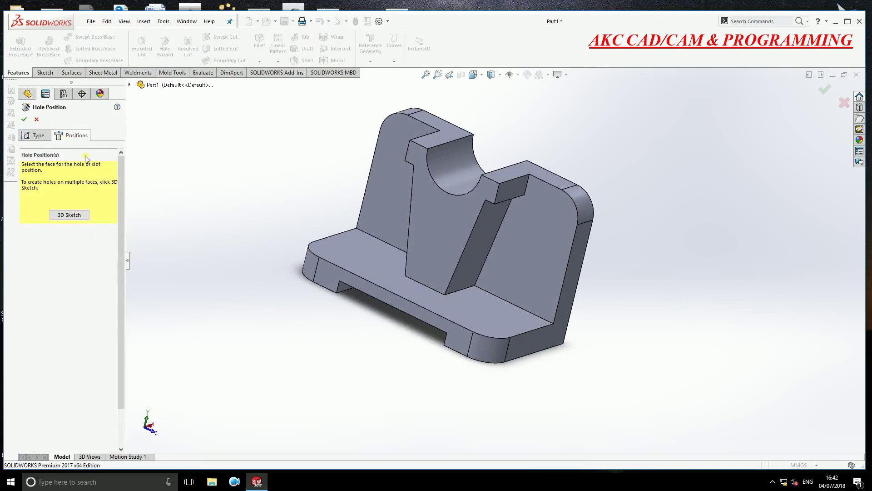
{"action": "left_click", "coordinate": [399, 190]}
{"action": "left_click", "coordinate": [492, 74]}
{"action": "left_click", "coordinate": [473, 75]}
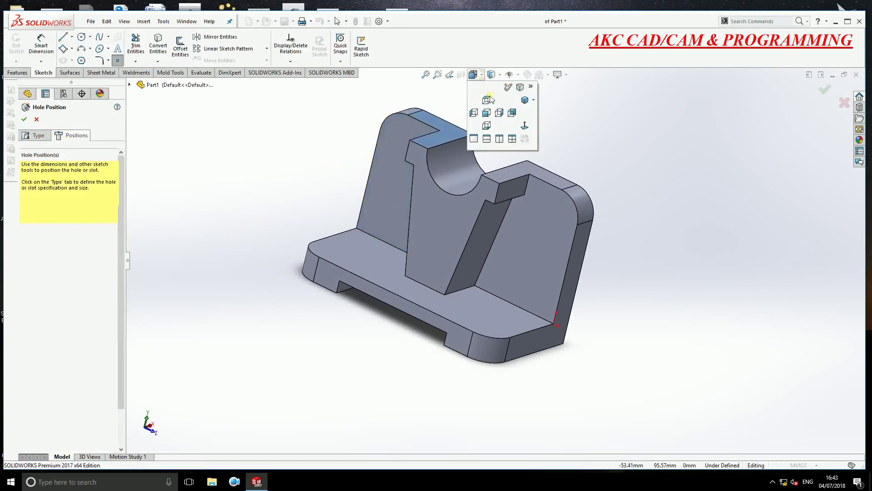
{"action": "left_click", "coordinate": [525, 126]}
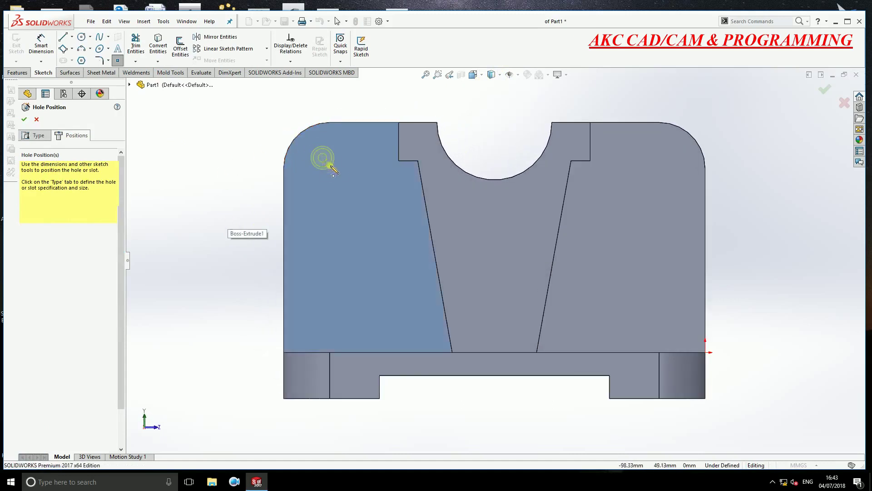
Place hole points at the centres of the upright's top-left and top-right corner arcs
{"action": "left_click", "coordinate": [332, 166]}
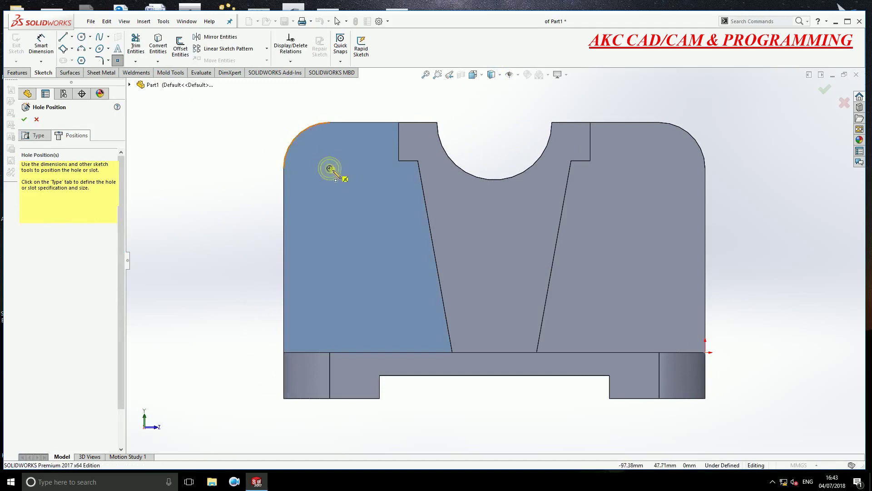
{"action": "left_click", "coordinate": [330, 169]}
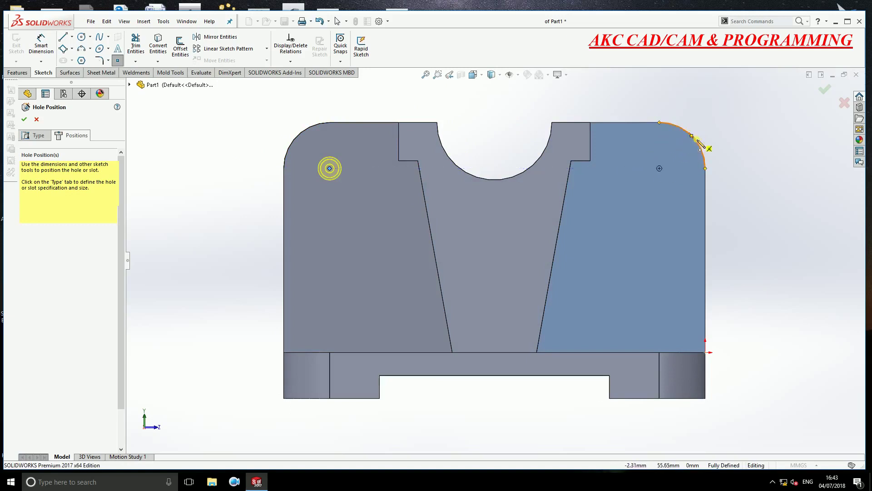
{"action": "left_click", "coordinate": [660, 169]}
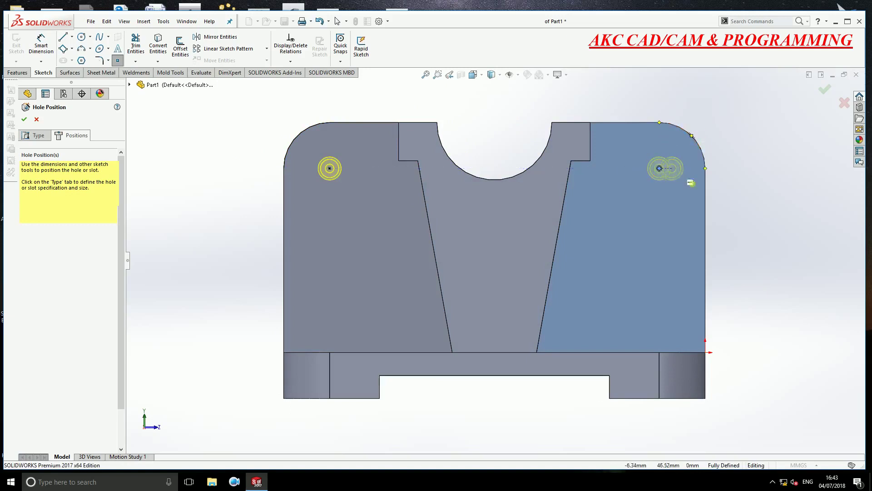
{"action": "left_click", "coordinate": [34, 135]}
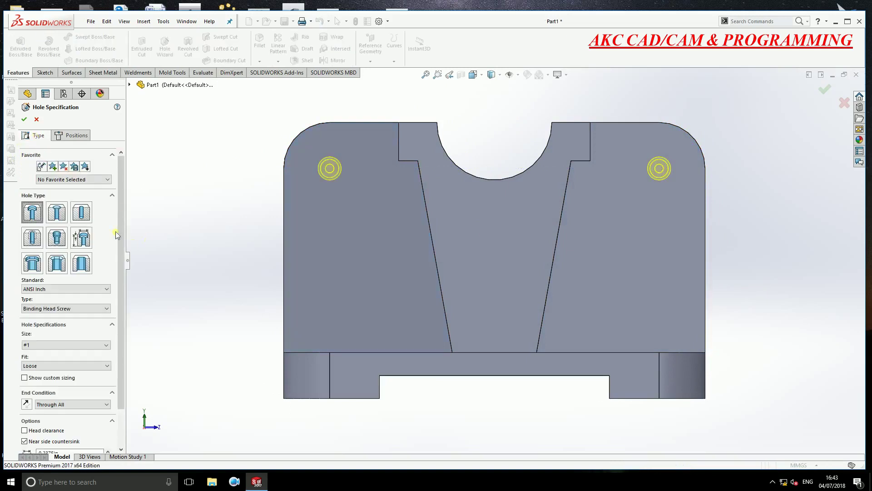
Make the upright holes ANSI Metric dowel holes with custom 12 mm diameter, Through All
{"action": "left_click", "coordinate": [81, 213]}
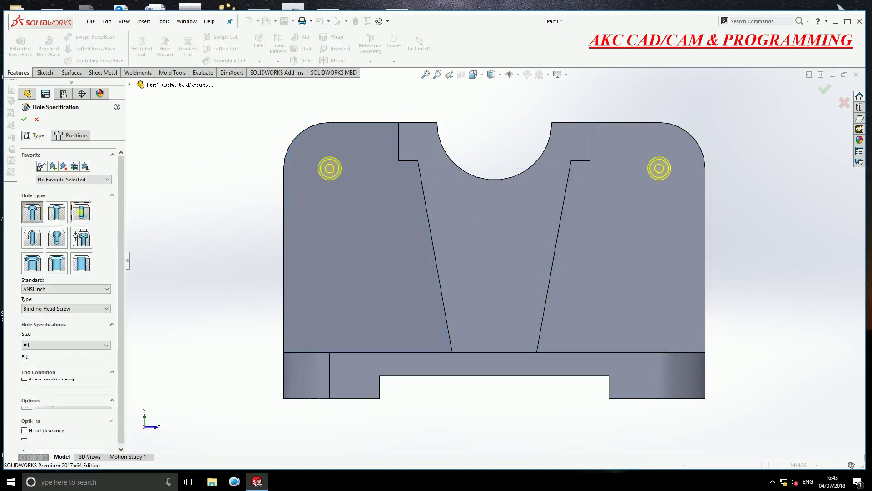
{"action": "left_click", "coordinate": [73, 289]}
{"action": "left_click", "coordinate": [36, 303]}
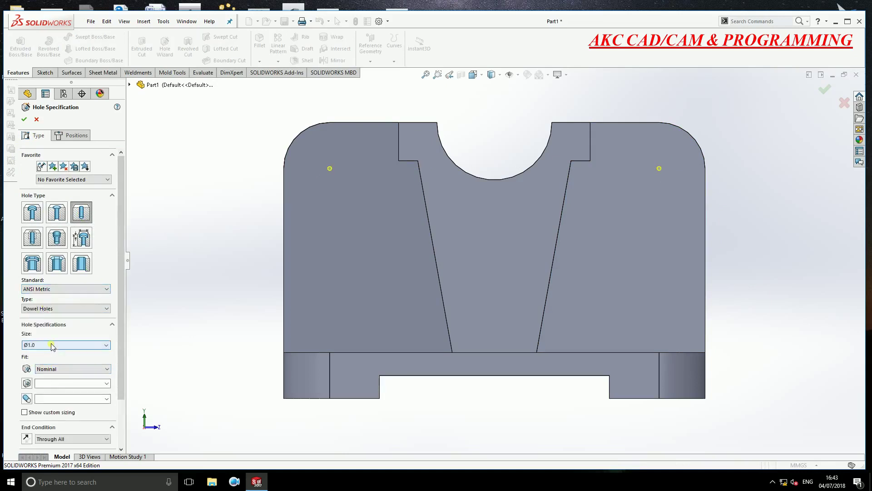
{"action": "scroll", "coordinate": [50, 373], "scroll_direction": "down", "scroll_amount": 3}
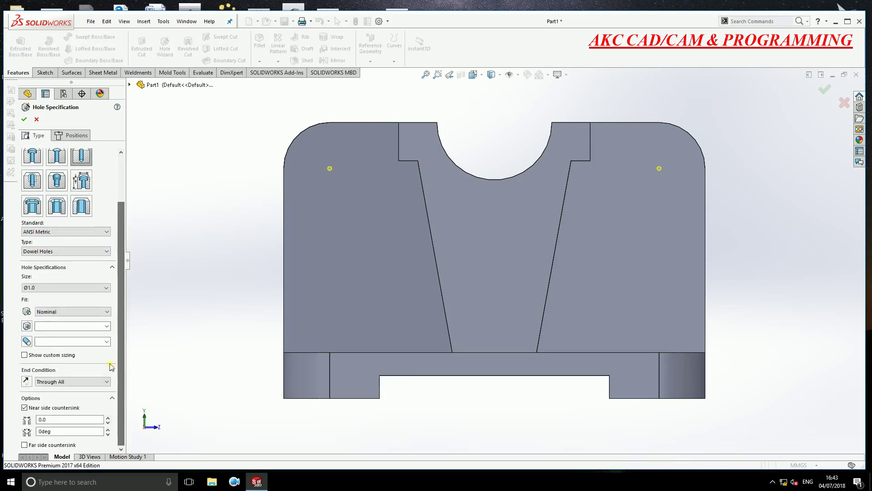
{"action": "left_click", "coordinate": [24, 355]}
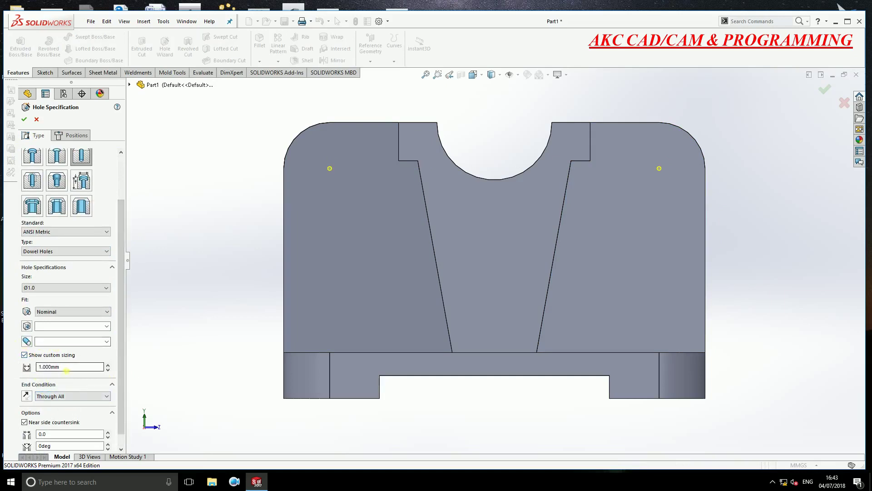
{"action": "double_click", "coordinate": [67, 368]}
{"action": "type", "text": "12.000"}
{"action": "key", "text": "Return"}
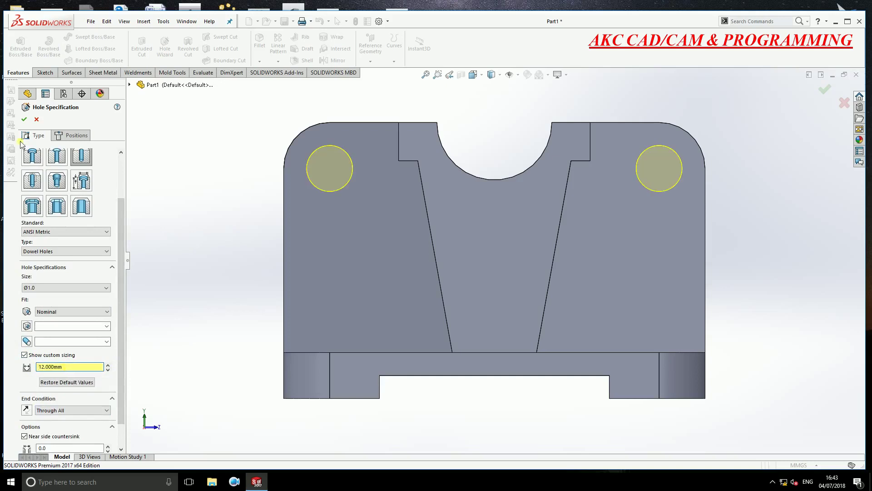
{"action": "left_click", "coordinate": [24, 120]}
{"action": "key", "text": "ctrl+7"}
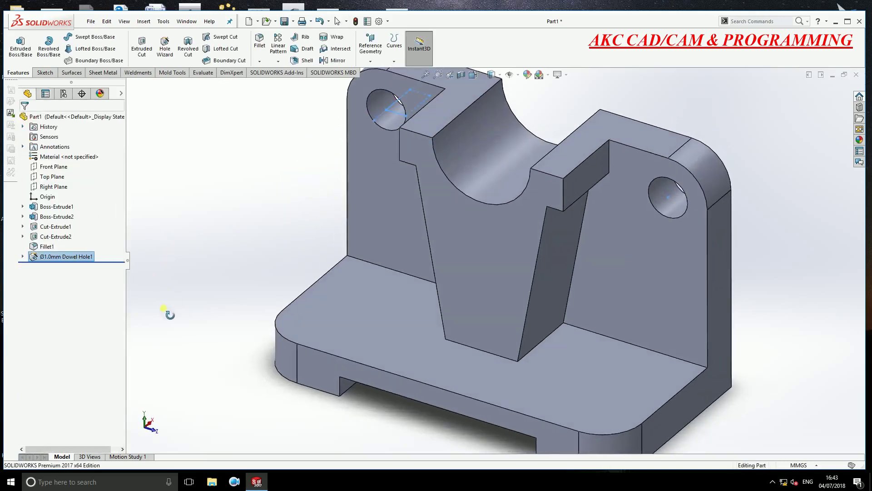
Start a second hole on the base's top face and switch to Top view
{"action": "left_click", "coordinate": [165, 46]}
{"action": "left_click", "coordinate": [73, 135]}
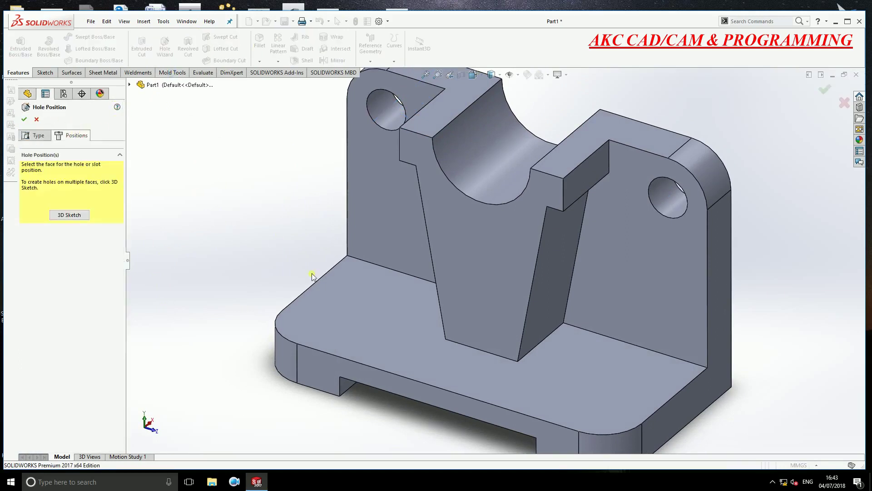
{"action": "left_click", "coordinate": [367, 311]}
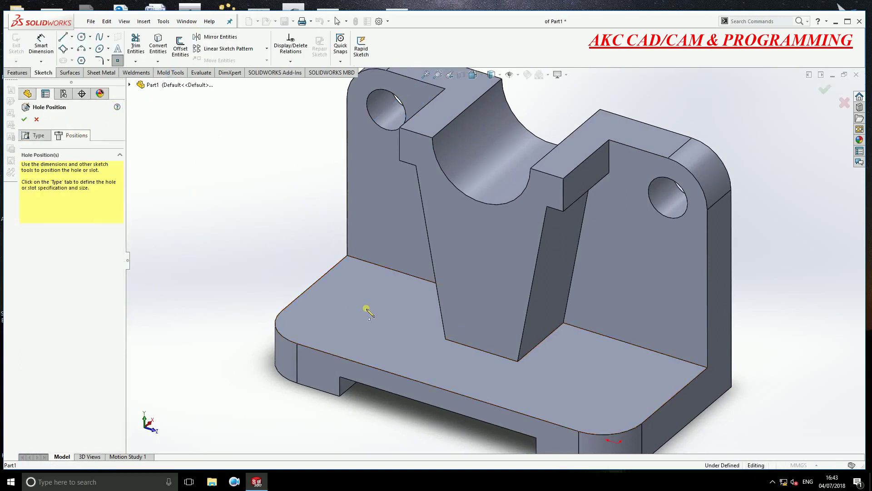
{"action": "left_click", "coordinate": [481, 75]}
{"action": "left_click", "coordinate": [502, 110]}
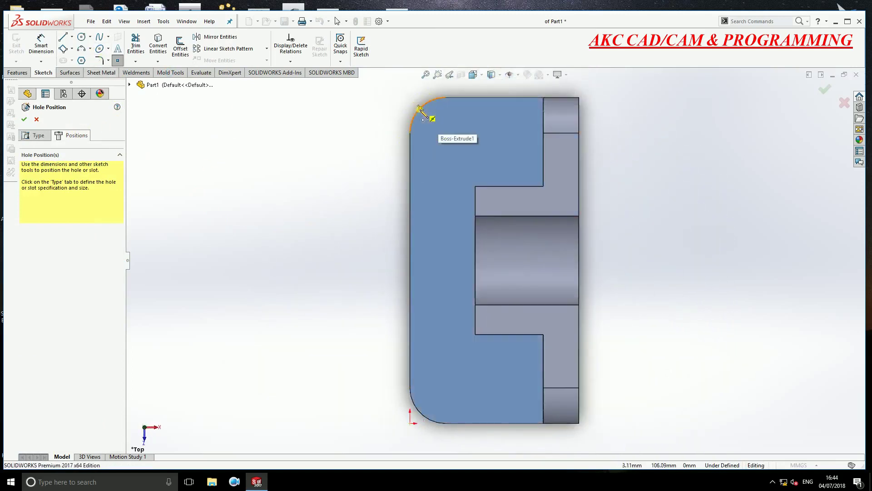
Place holes at both base corner arc centres and accept the dowel hole feature
{"action": "left_click", "coordinate": [446, 133]}
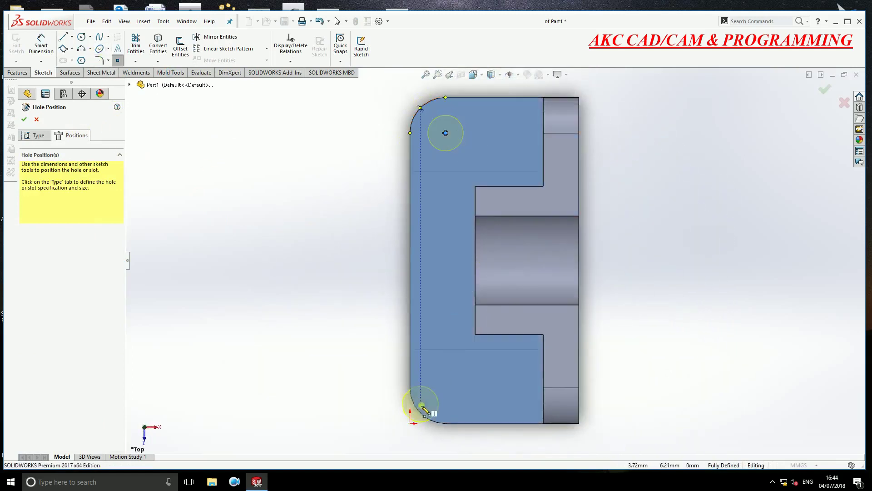
{"action": "left_click", "coordinate": [445, 388]}
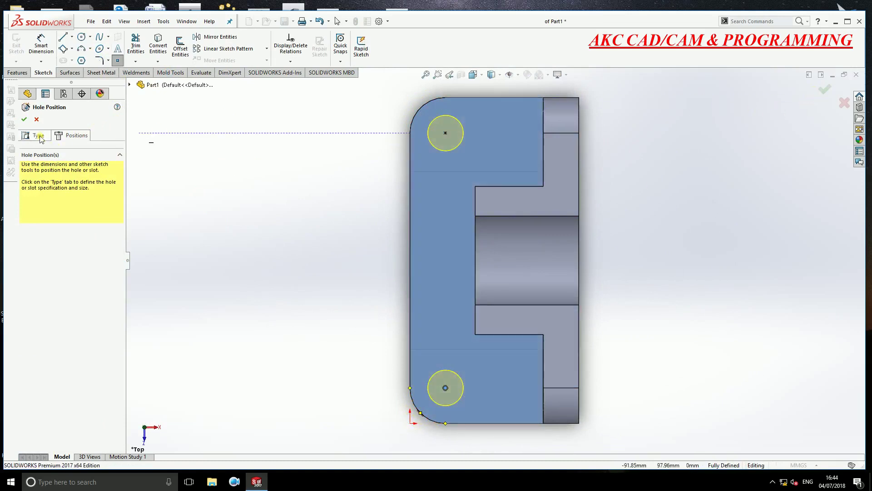
{"action": "left_click", "coordinate": [34, 135]}
{"action": "mouse_move", "coordinate": [275, 282]}
{"action": "middle_mouse_down"}
{"action": "mouse_move", "coordinate": [318, 197]}
{"action": "mouse_move", "coordinate": [722, 87]}
{"action": "middle_mouse_up"}
{"action": "left_click", "coordinate": [827, 91]}
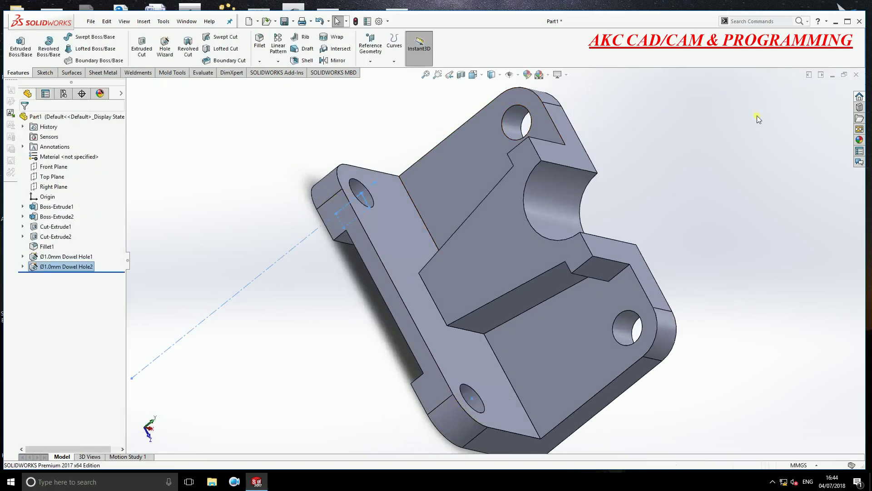
{"action": "left_click", "coordinate": [714, 172]}
{"action": "scroll", "coordinate": [631, 204], "scroll_direction": "up", "scroll_amount": 3}
{"action": "mouse_move", "coordinate": [616, 206]}
{"action": "middle_mouse_down"}
{"action": "mouse_move", "coordinate": [617, 135]}
{"action": "mouse_move", "coordinate": [591, 243]}
{"action": "mouse_move", "coordinate": [571, 247]}
{"action": "mouse_move", "coordinate": [612, 270]}
{"action": "mouse_move", "coordinate": [543, 239]}
{"action": "mouse_move", "coordinate": [317, 252]}
{"action": "mouse_move", "coordinate": [272, 234]}
{"action": "mouse_move", "coordinate": [301, 237]}
{"action": "mouse_move", "coordinate": [249, 250]}
{"action": "middle_mouse_up"}
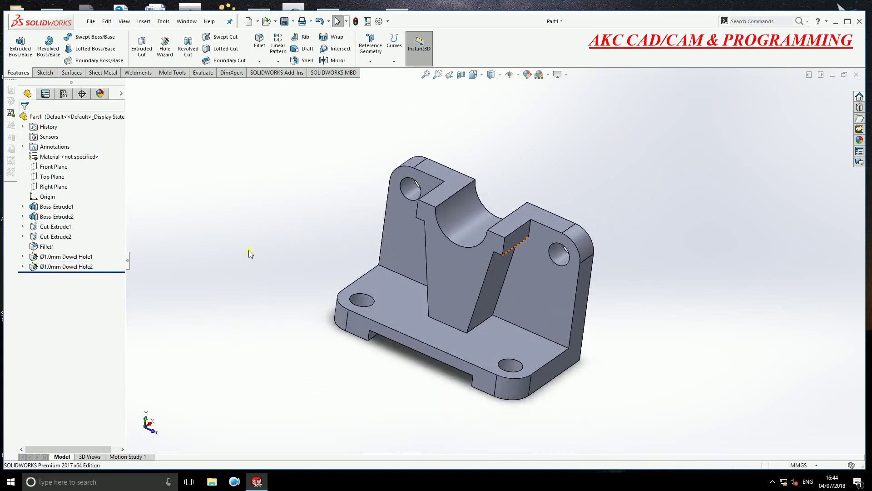
{"action": "left_click", "coordinate": [74, 206]}
{"action": "left_click", "coordinate": [48, 218]}
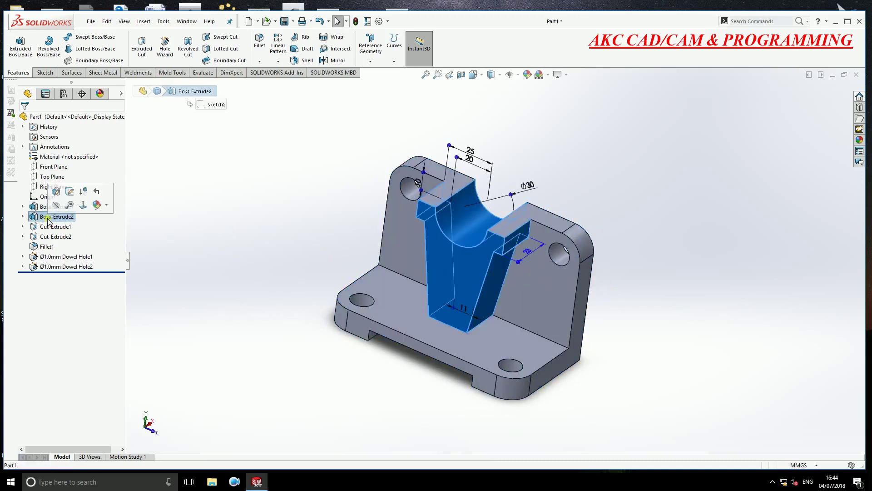
{"action": "left_click", "coordinate": [49, 227]}
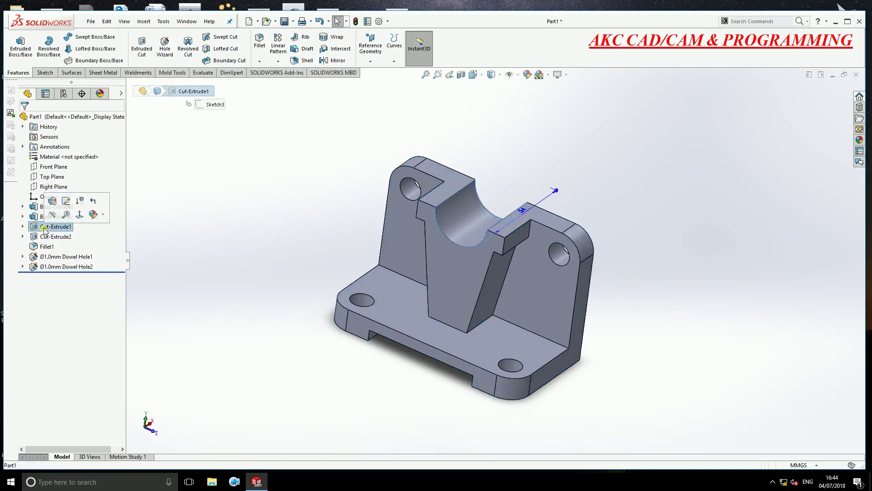
{"action": "left_click", "coordinate": [49, 236]}
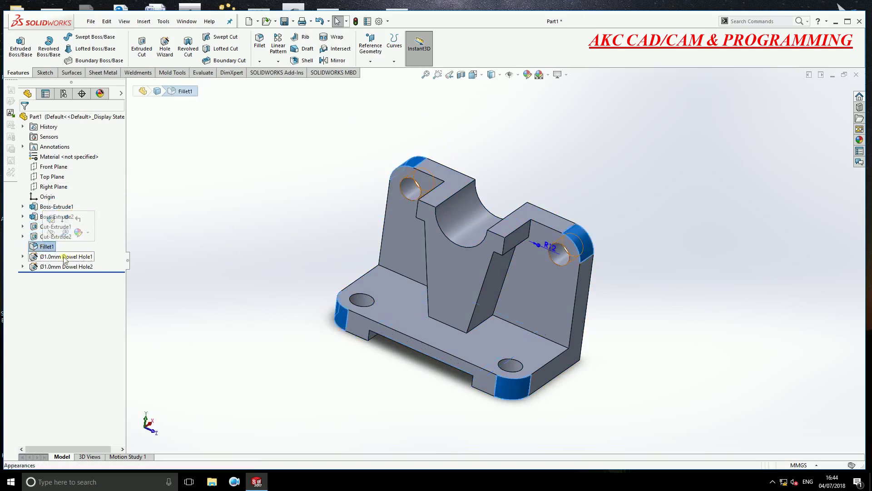
{"action": "left_click", "coordinate": [57, 257]}
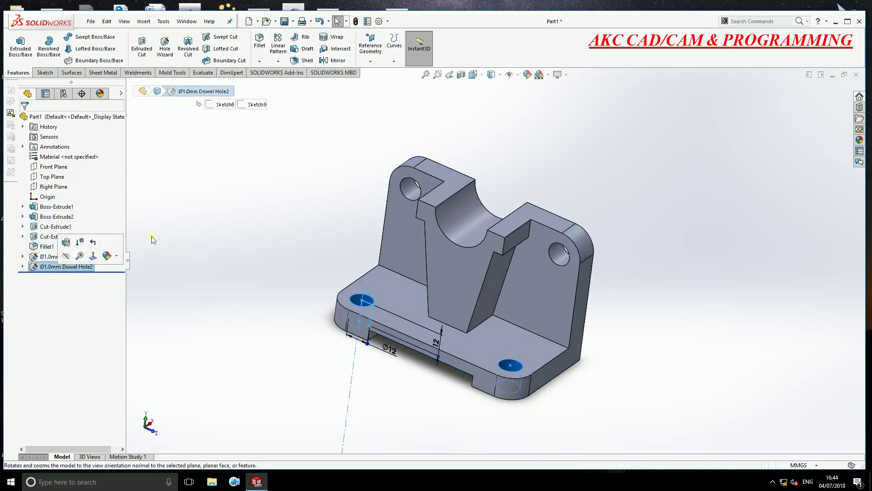
{"action": "left_click", "coordinate": [302, 214]}
{"action": "mouse_move", "coordinate": [440, 256]}
{"action": "middle_mouse_down"}
{"action": "mouse_move", "coordinate": [310, 281]}
{"action": "mouse_move", "coordinate": [301, 269]}
{"action": "middle_mouse_up"}
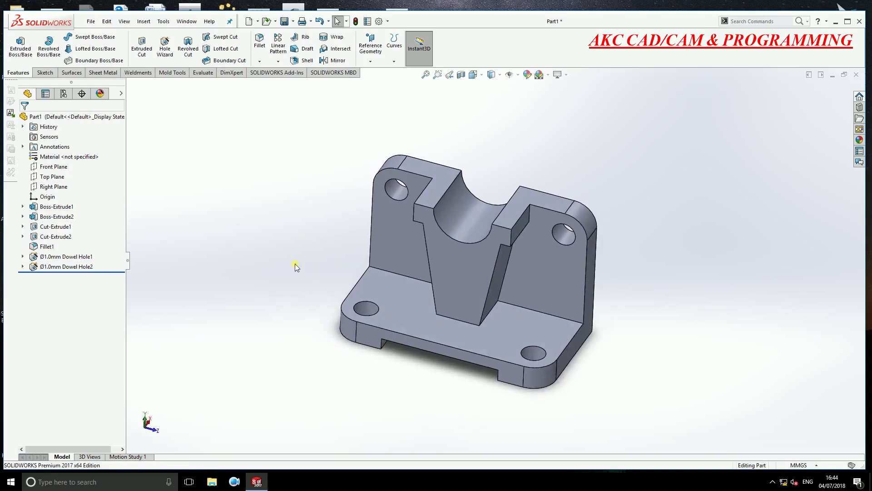
{"action": "scroll", "coordinate": [466, 273], "scroll_direction": "down", "scroll_amount": 2}
{"action": "scroll", "coordinate": [394, 288], "scroll_direction": "up", "scroll_amount": 3}
{"action": "mouse_move", "coordinate": [394, 287]}
{"action": "middle_mouse_down"}
{"action": "mouse_move", "coordinate": [246, 248]}
{"action": "mouse_move", "coordinate": [221, 280]}
{"action": "middle_mouse_up"}
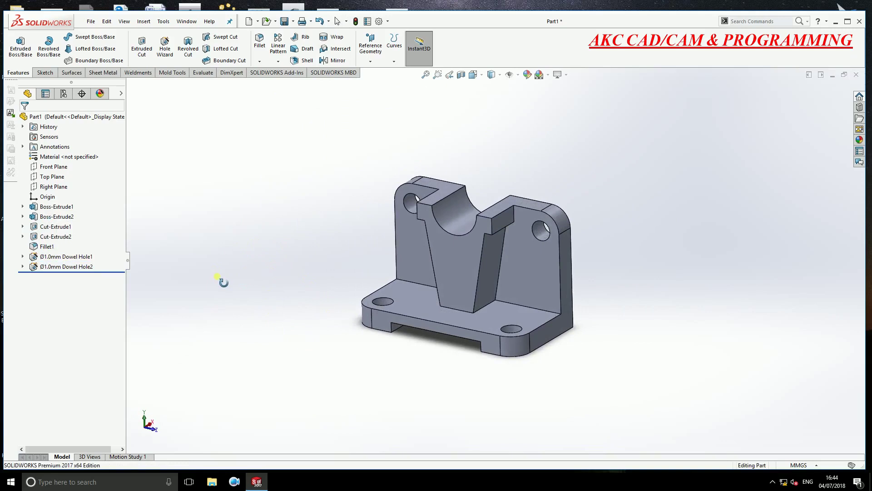
{"action": "mouse_move", "coordinate": [312, 249]}
{"action": "middle_mouse_down"}
{"action": "mouse_move", "coordinate": [302, 275]}
{"action": "mouse_move", "coordinate": [313, 269]}
{"action": "mouse_move", "coordinate": [332, 286]}
{"action": "mouse_move", "coordinate": [312, 265]}
{"action": "middle_mouse_up"}
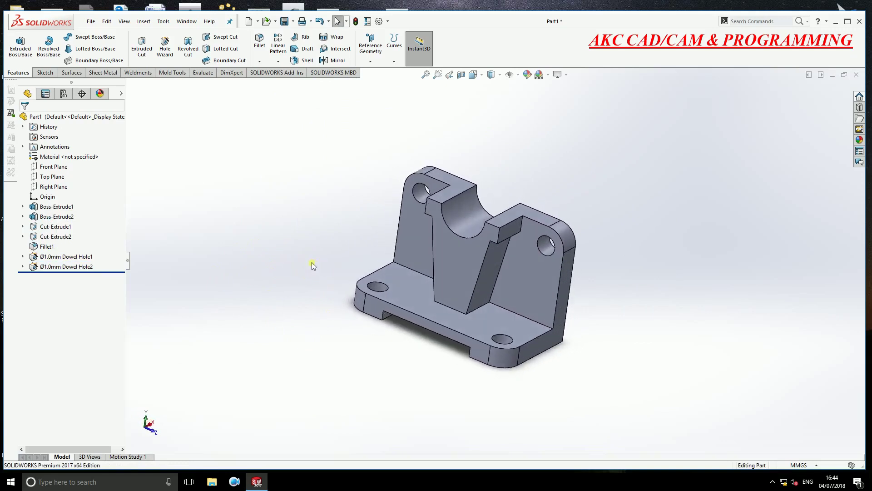
{"action": "mouse_move", "coordinate": [307, 263]}
{"action": "middle_mouse_down"}
{"action": "mouse_move", "coordinate": [444, 332]}
{"action": "mouse_move", "coordinate": [444, 278]}
{"action": "mouse_move", "coordinate": [353, 253]}
{"action": "mouse_move", "coordinate": [337, 260]}
{"action": "mouse_move", "coordinate": [467, 279]}
{"action": "mouse_move", "coordinate": [448, 288]}
{"action": "mouse_move", "coordinate": [370, 234]}
{"action": "mouse_move", "coordinate": [378, 231]}
{"action": "middle_mouse_up"}
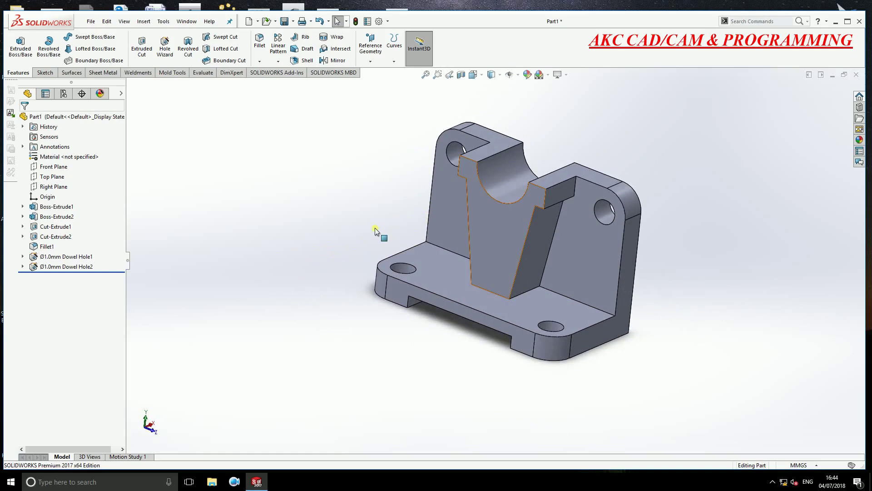
{"action": "left_click", "coordinate": [235, 482]}
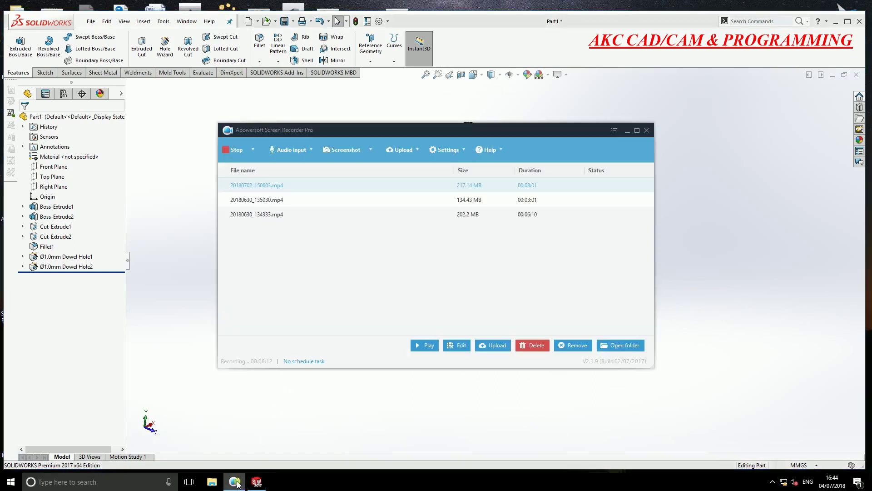